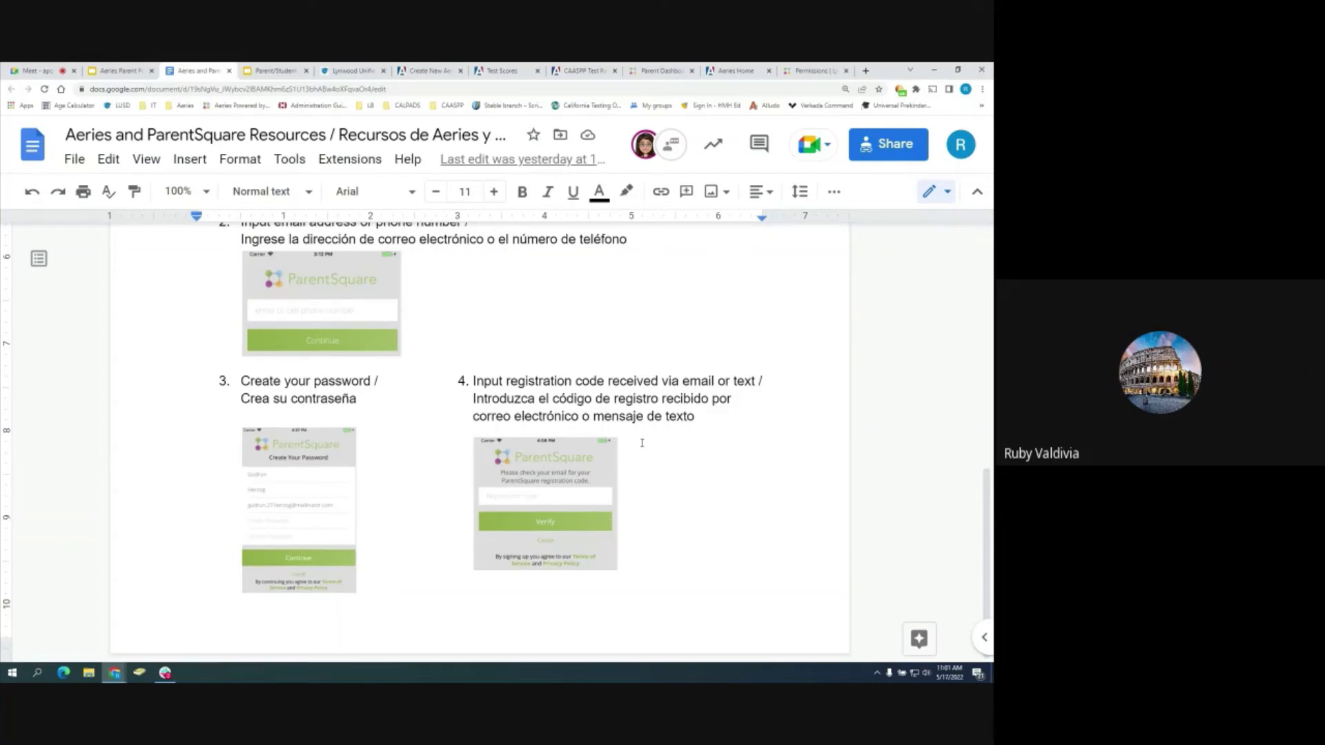
Switch to ParentSquare, open the account's language settings and browse the available languages down to Español (Spanish) without changing the selection
left_click(810, 71)
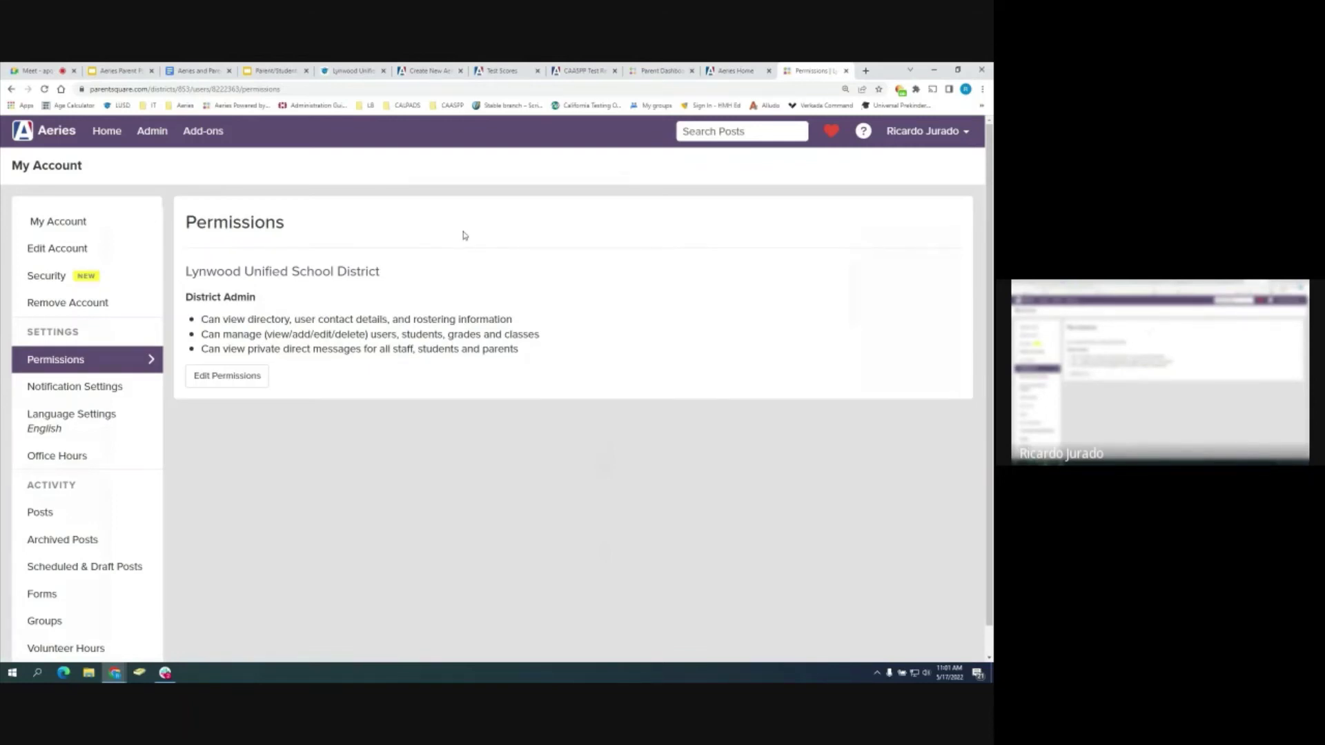
left_click(915, 135)
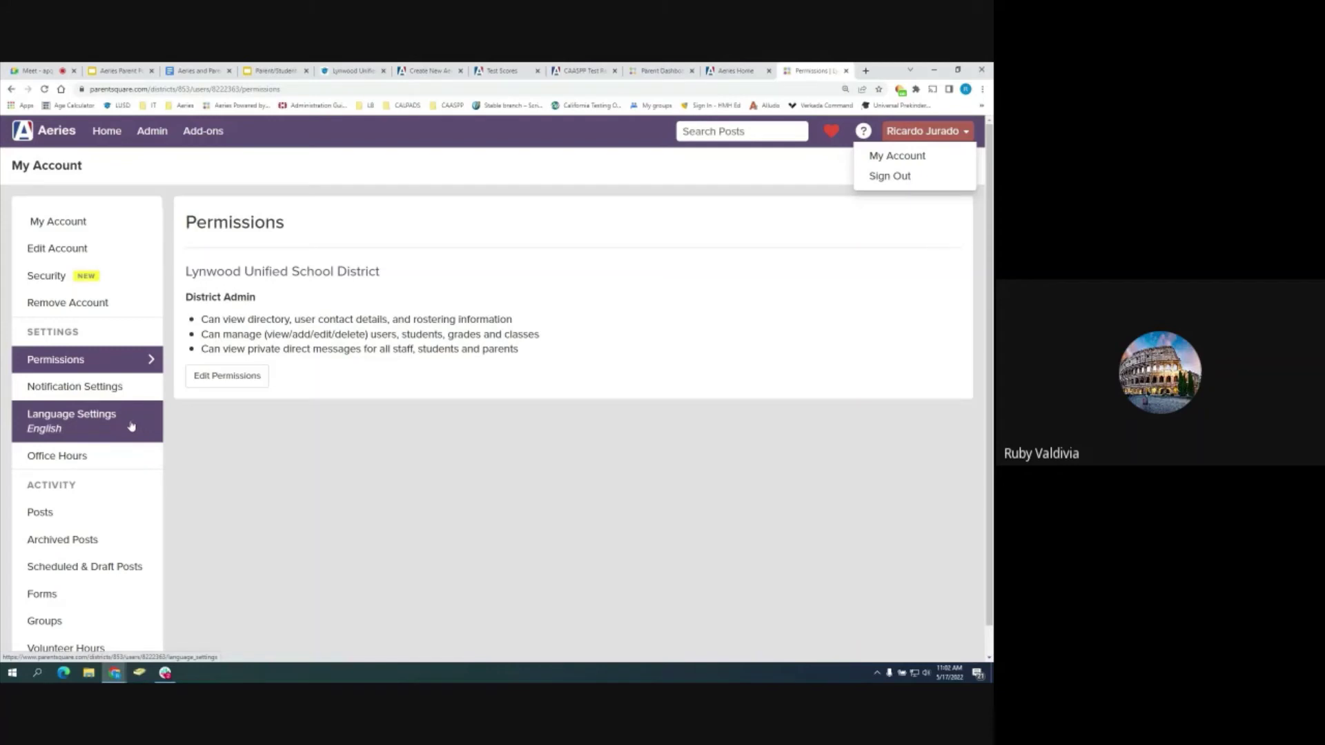
left_click(82, 429)
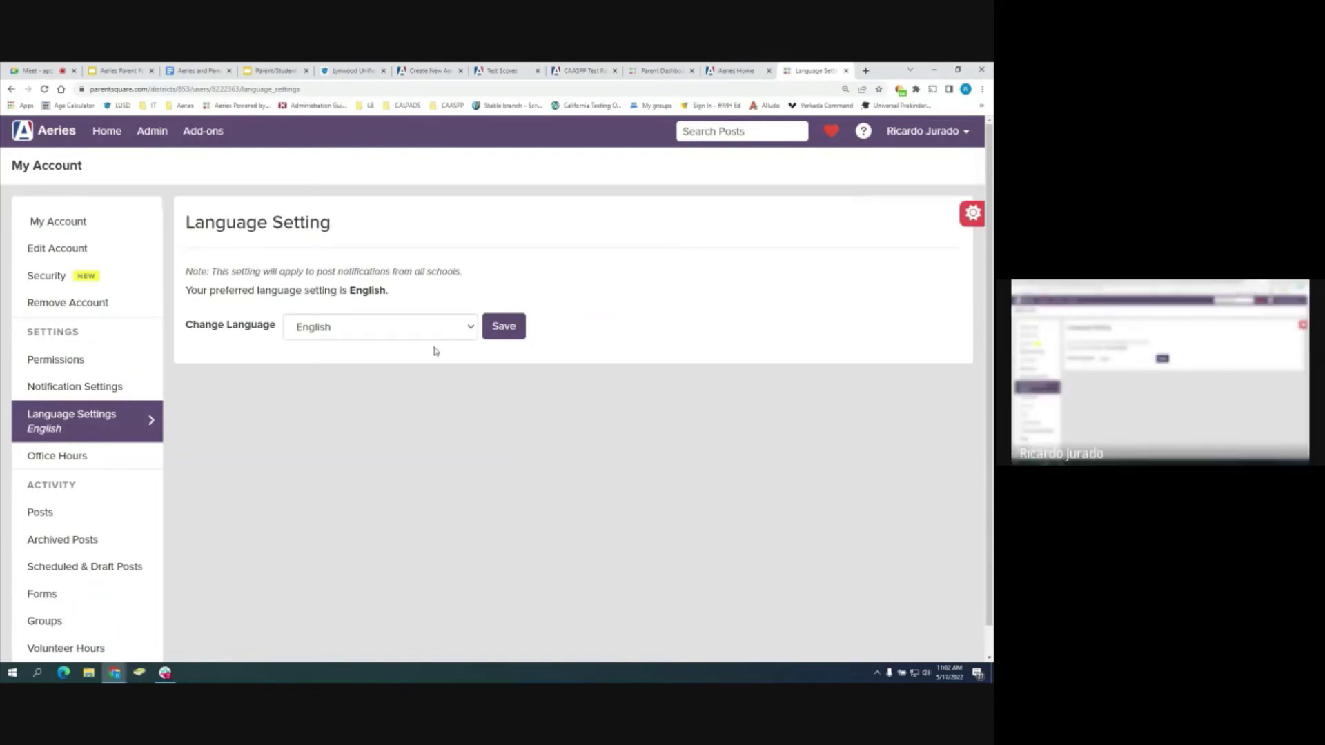
left_click(471, 329)
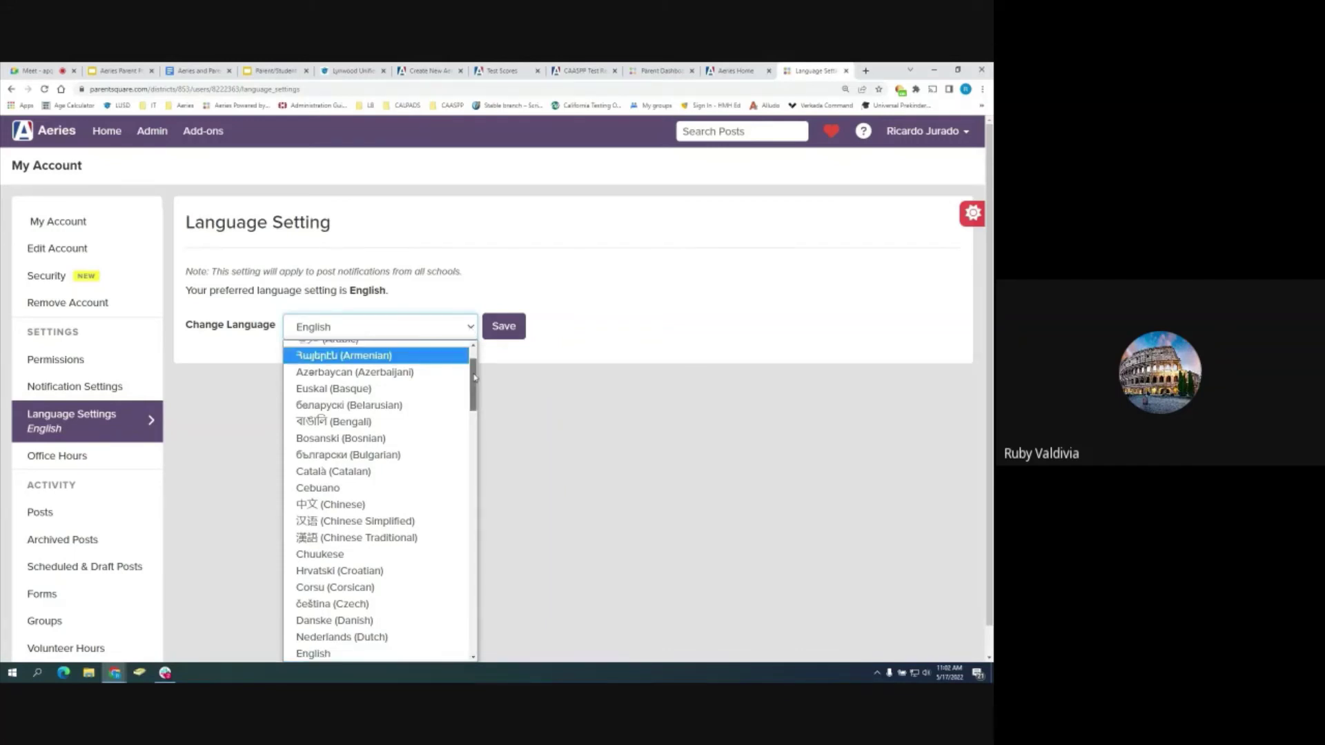
left_click_drag(474, 377, 483, 591)
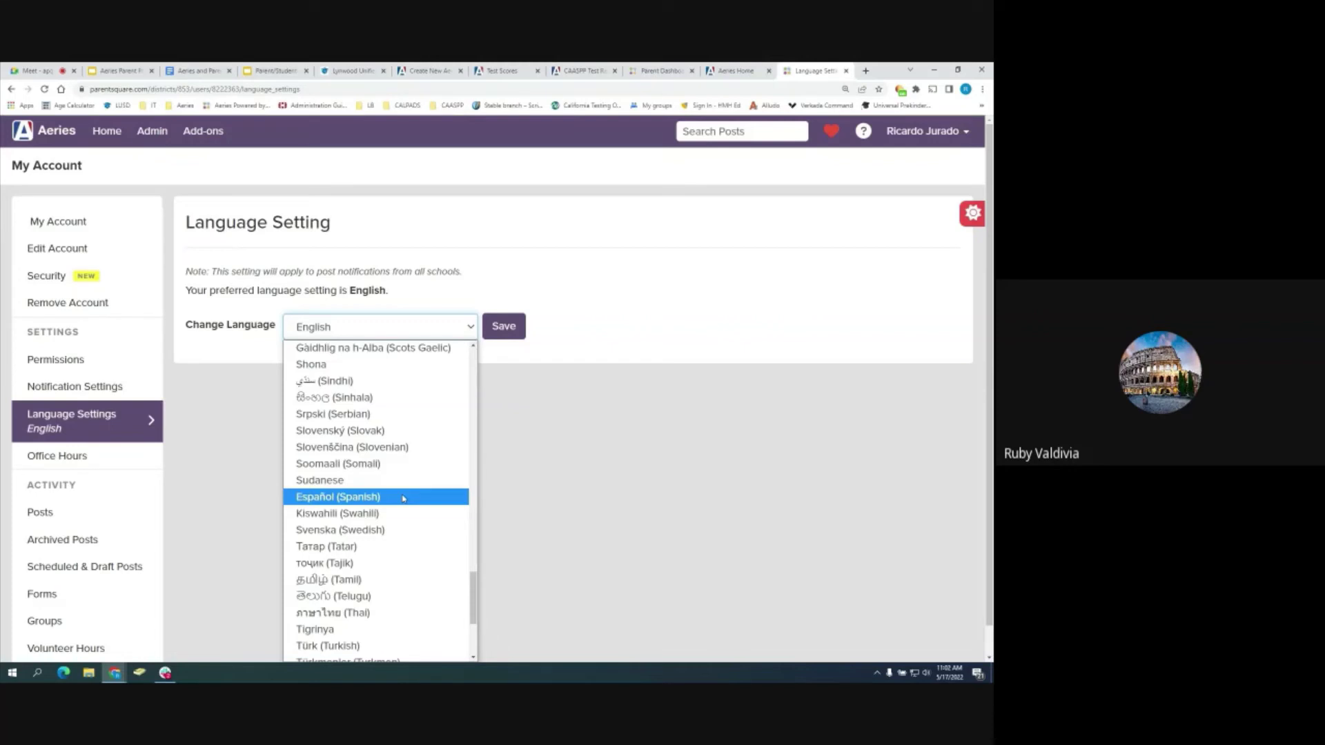
left_click(565, 348)
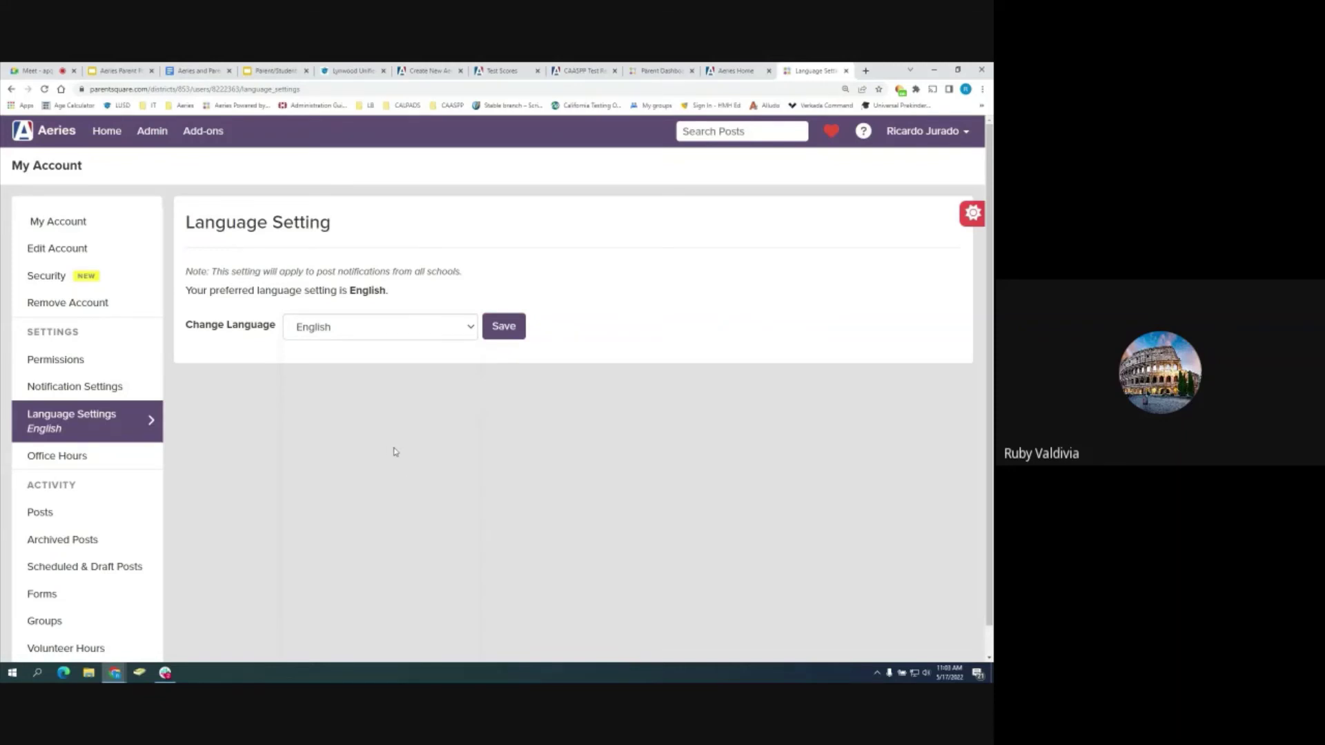
View the district's Posts feed and its Alerts and Notices list, and return to the district home page
left_click(107, 133)
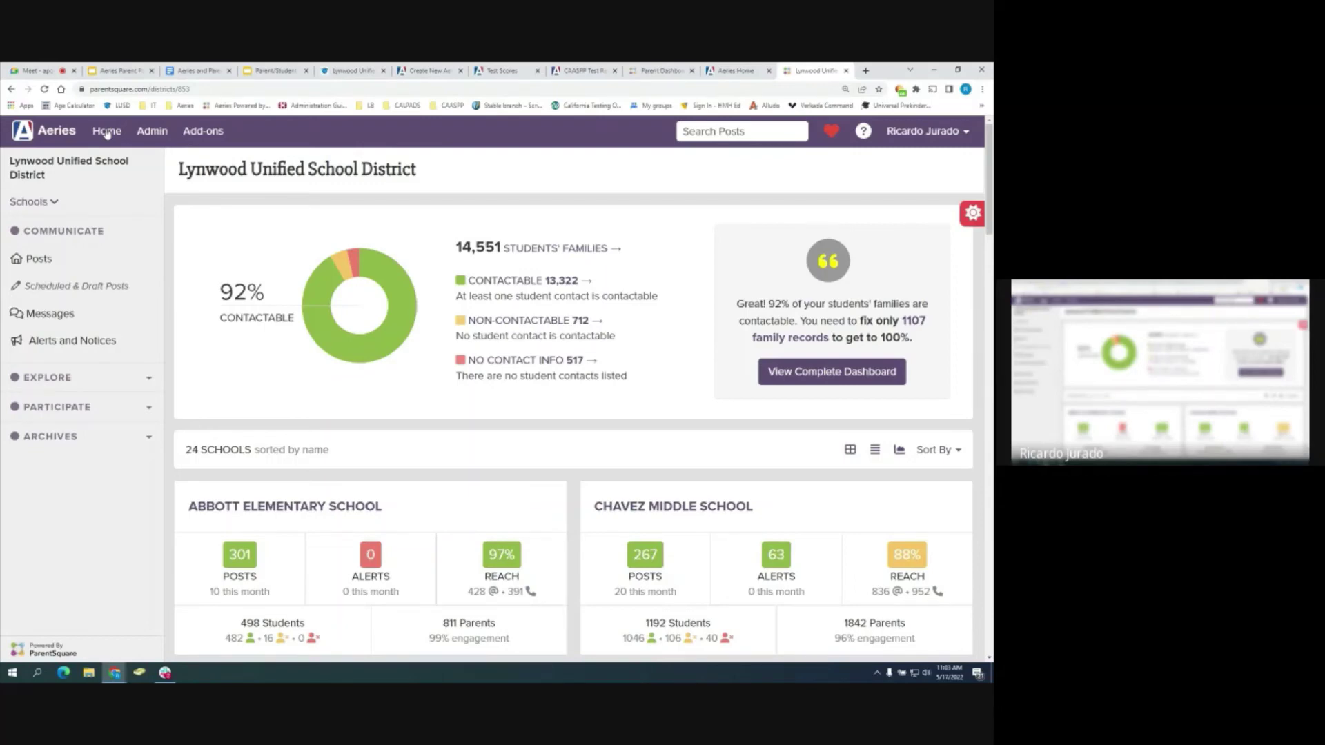
left_click(65, 259)
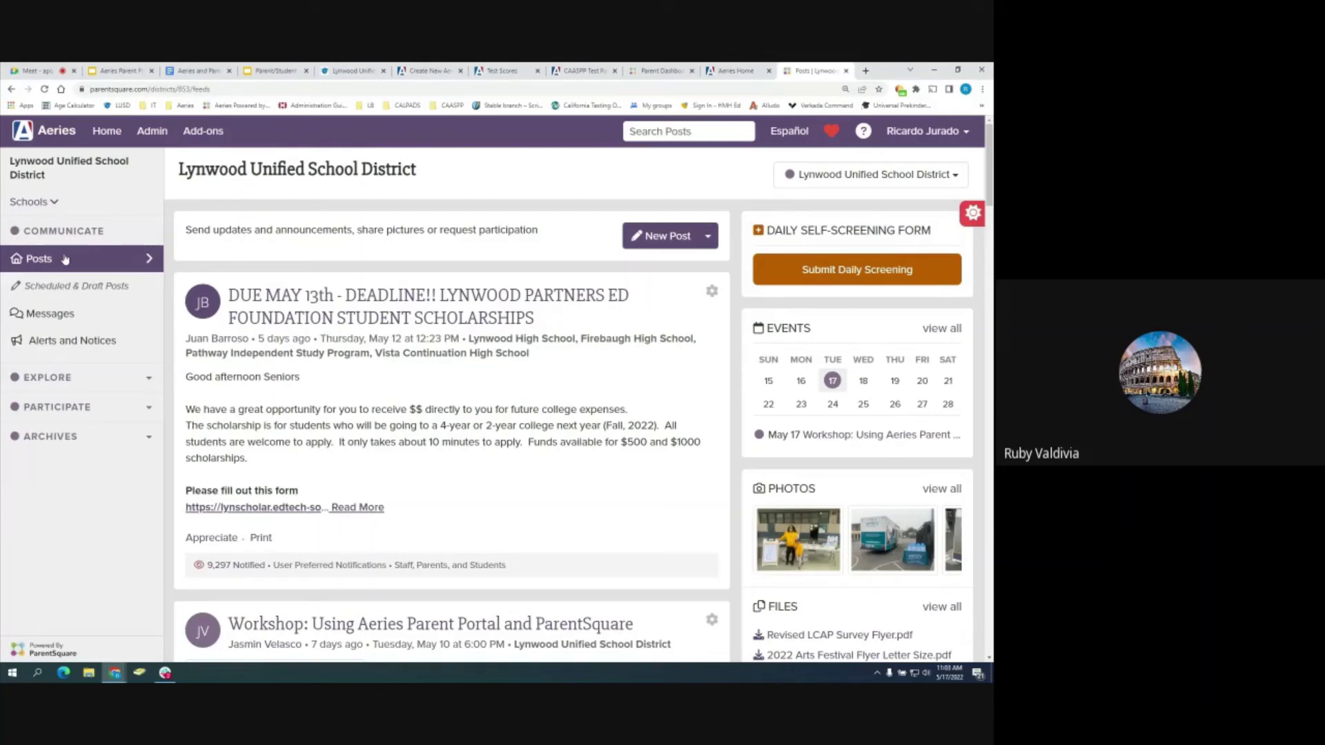
left_click(89, 344)
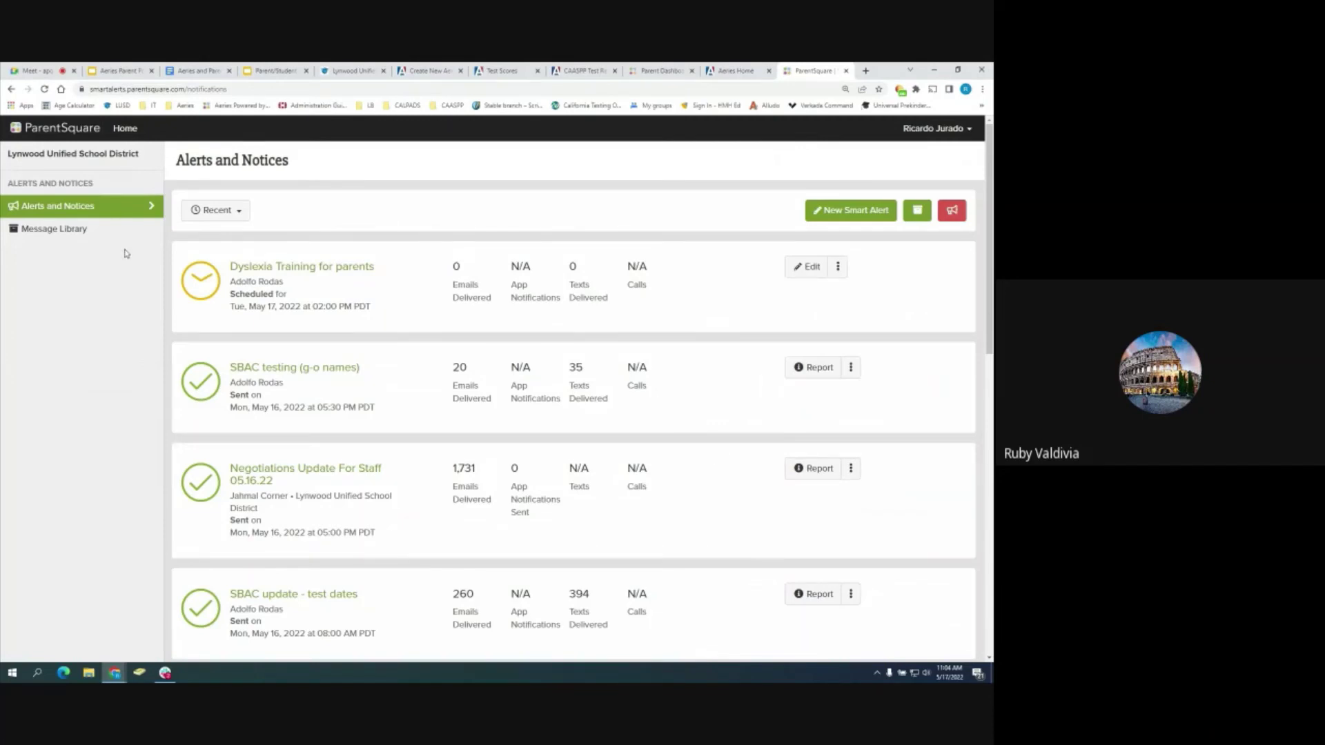
left_click(126, 131)
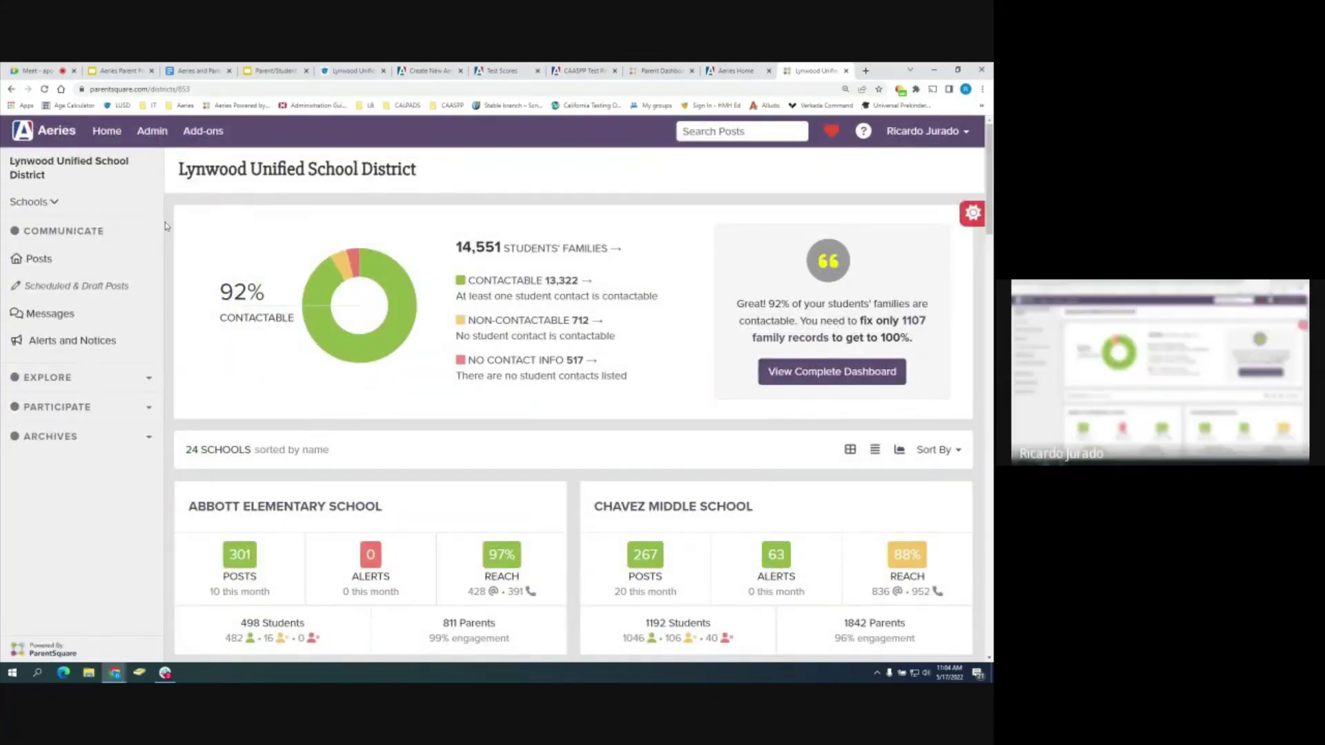
Open Messages and review both existing conversations along with the area for replying to them
left_click(82, 315)
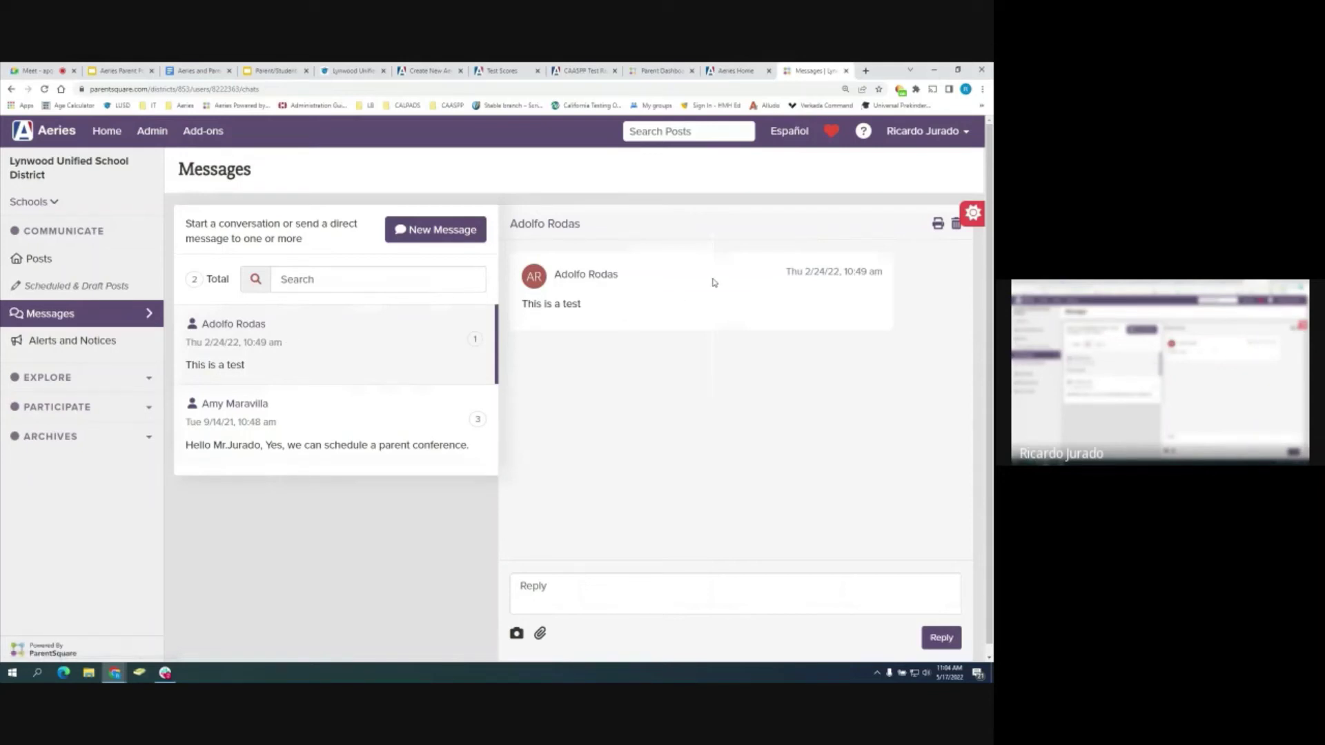
left_click(568, 588)
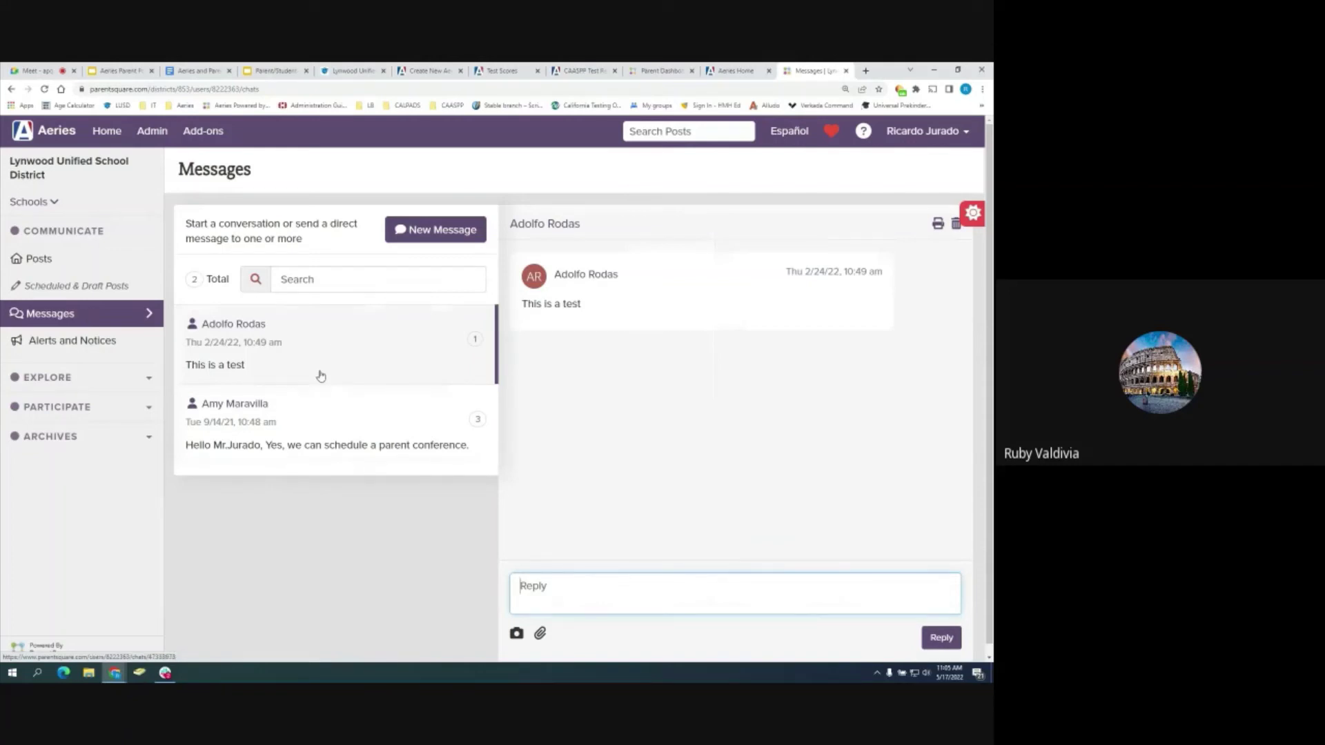
left_click(288, 417)
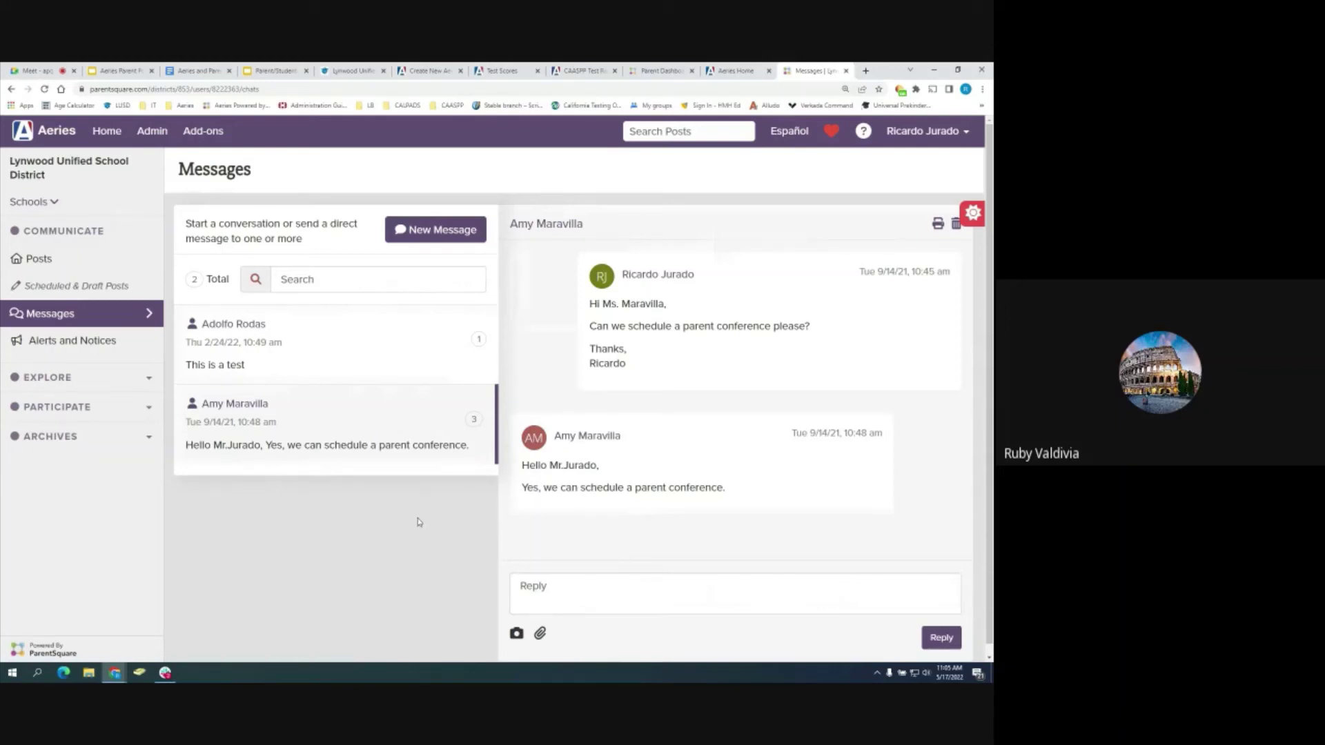
left_click(339, 340)
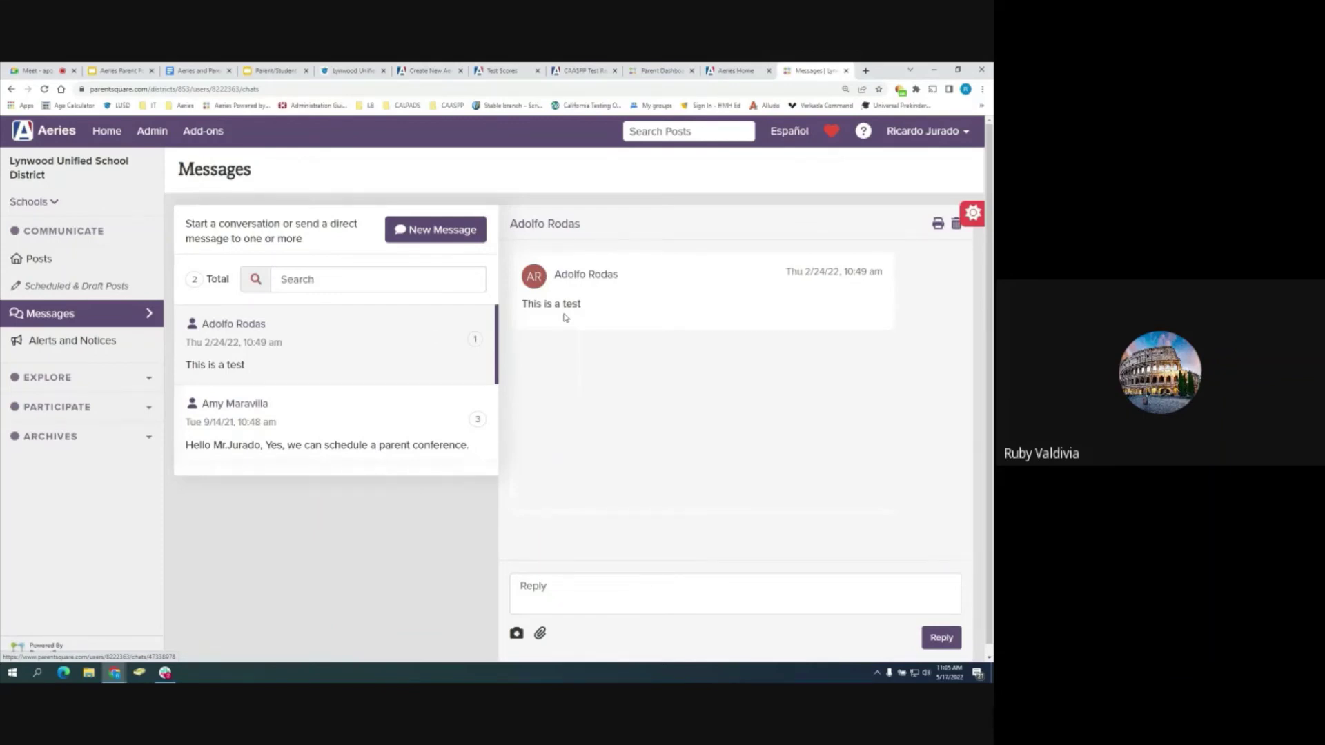
left_click(585, 587)
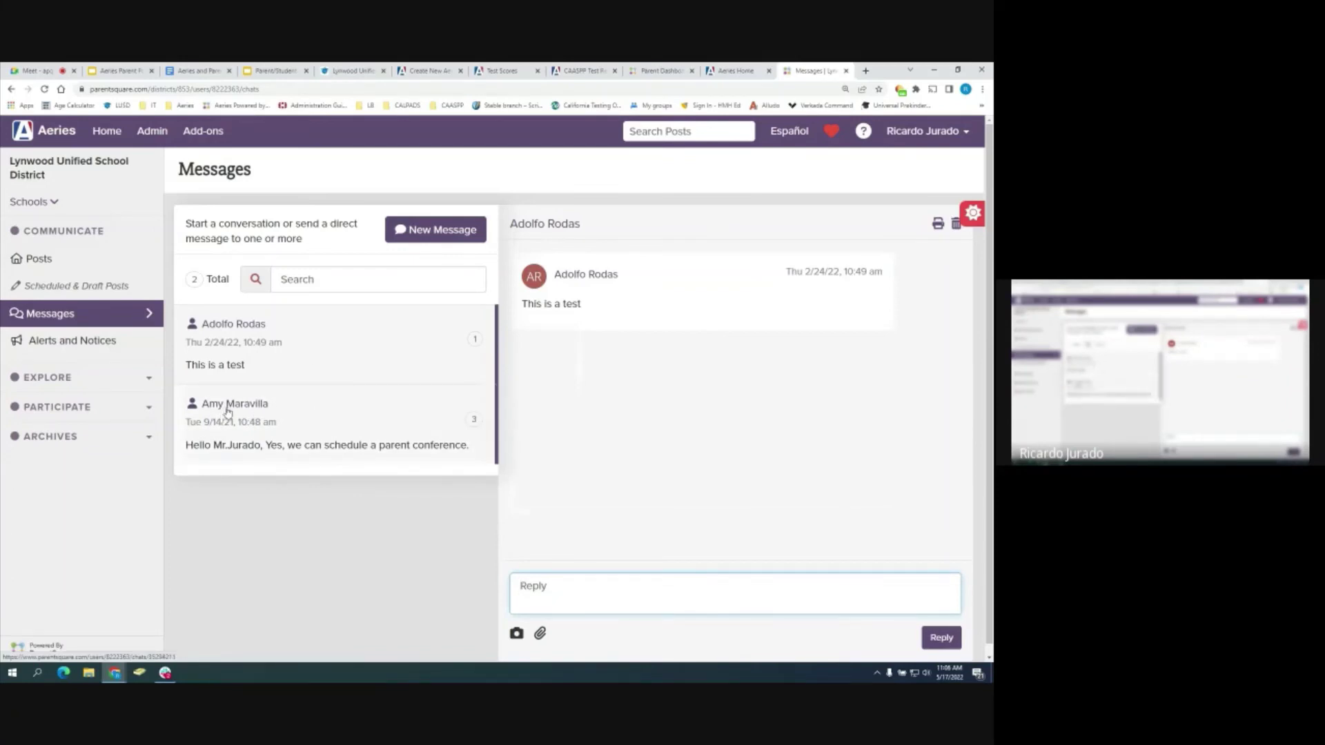
left_click(299, 414)
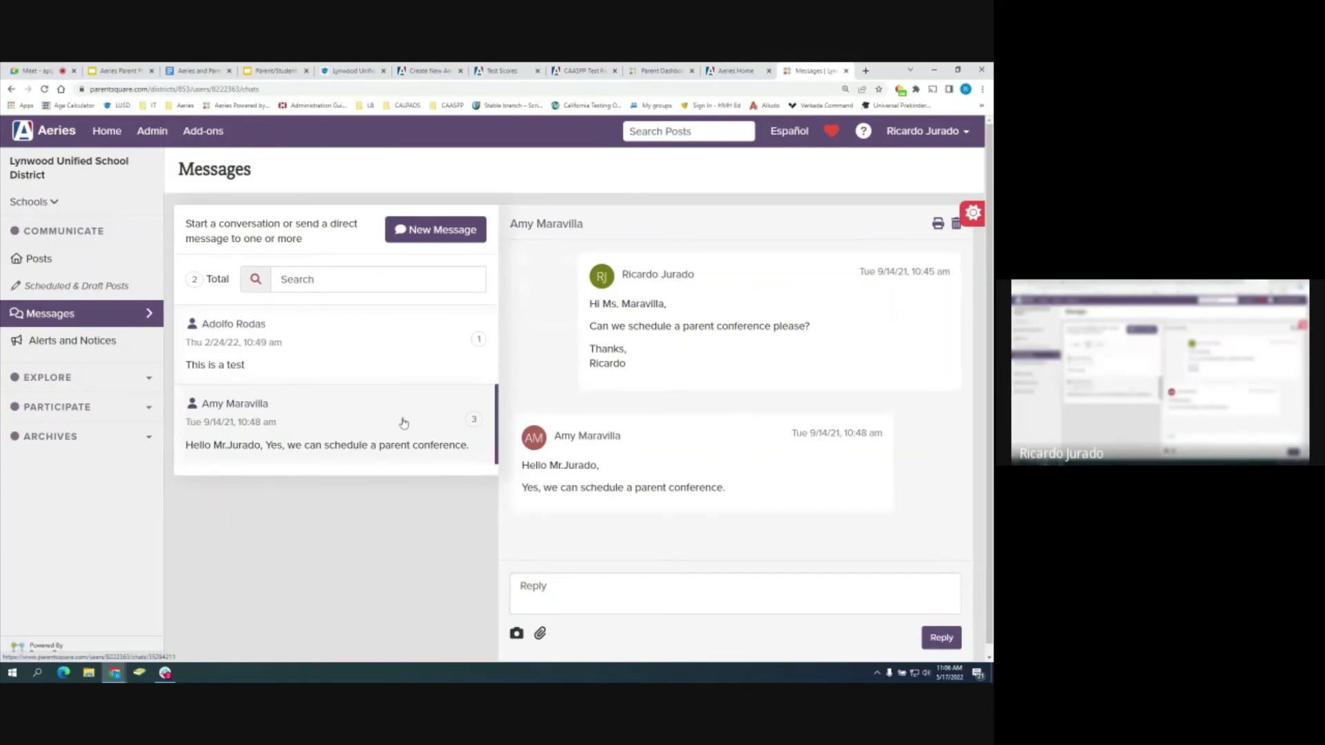
left_click(632, 590)
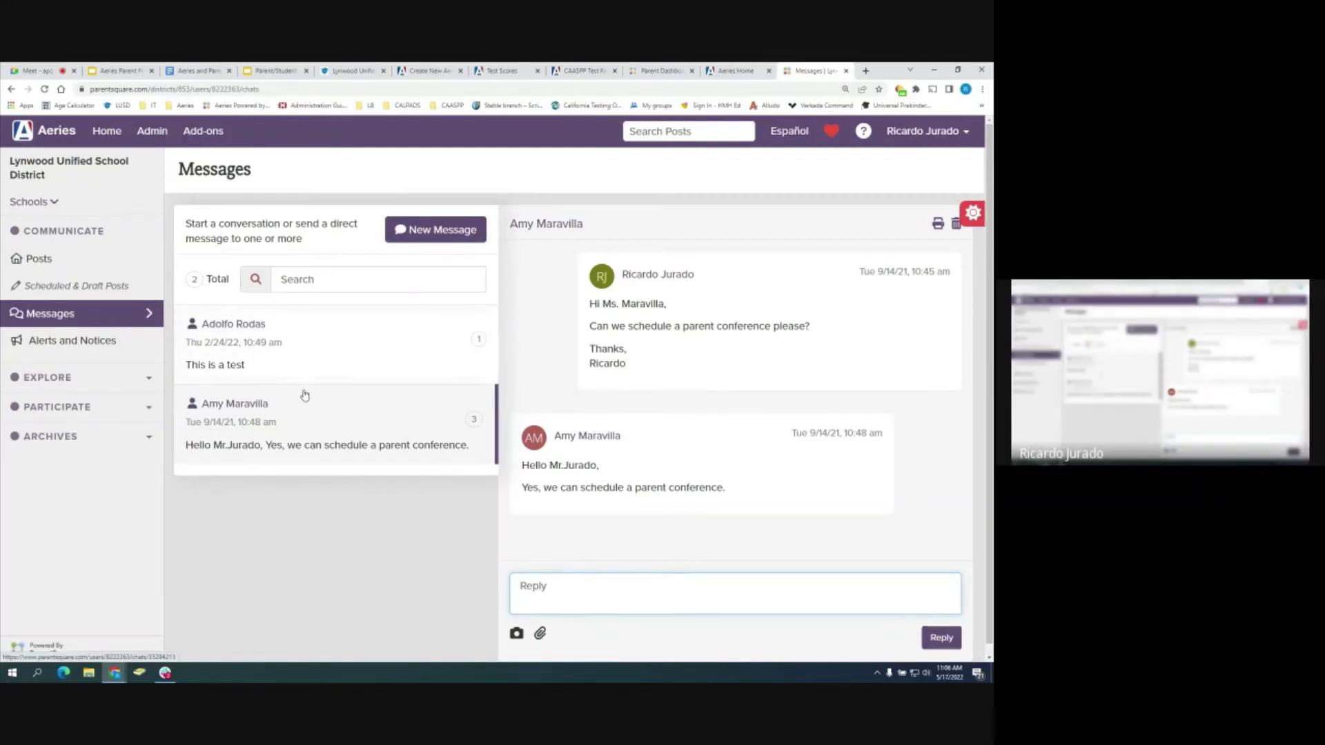
Open the new message form and compare it with the messaging instructions in the Parent Dashboard help article
left_click(421, 231)
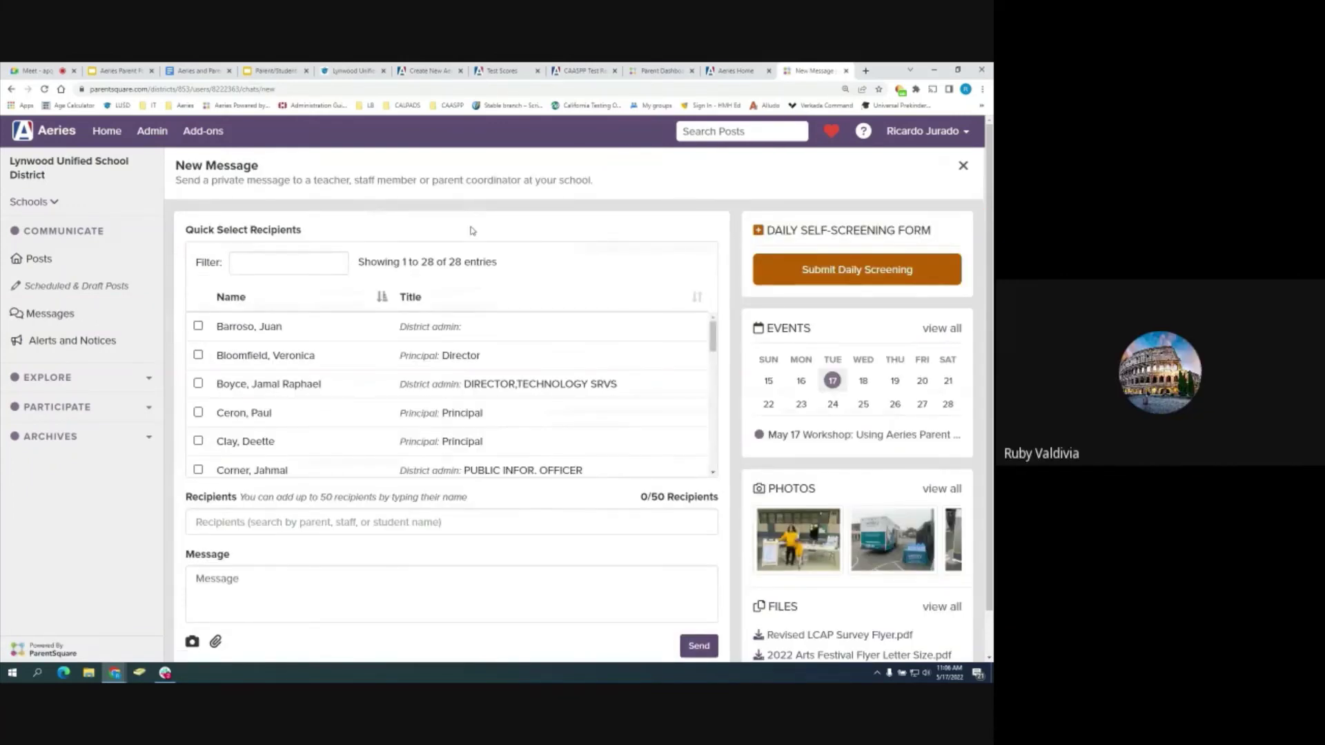
left_click(72, 315)
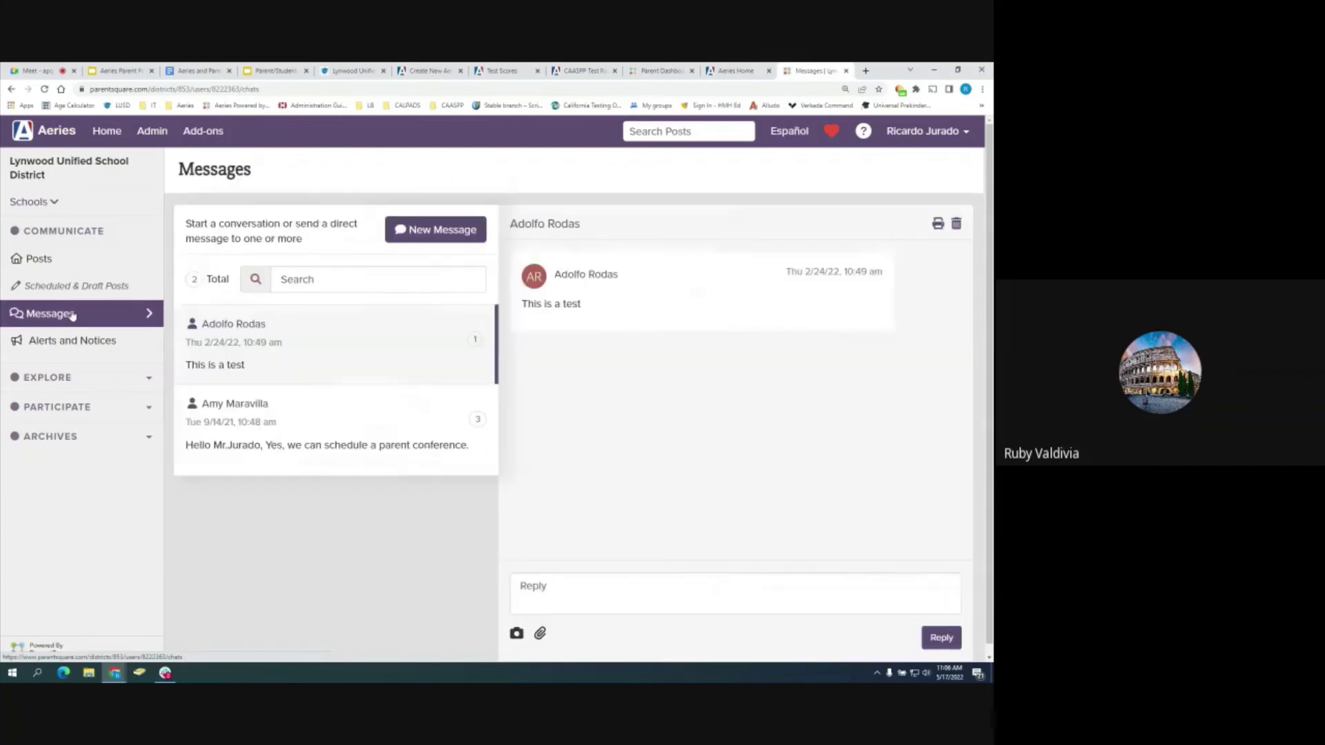
left_click(467, 231)
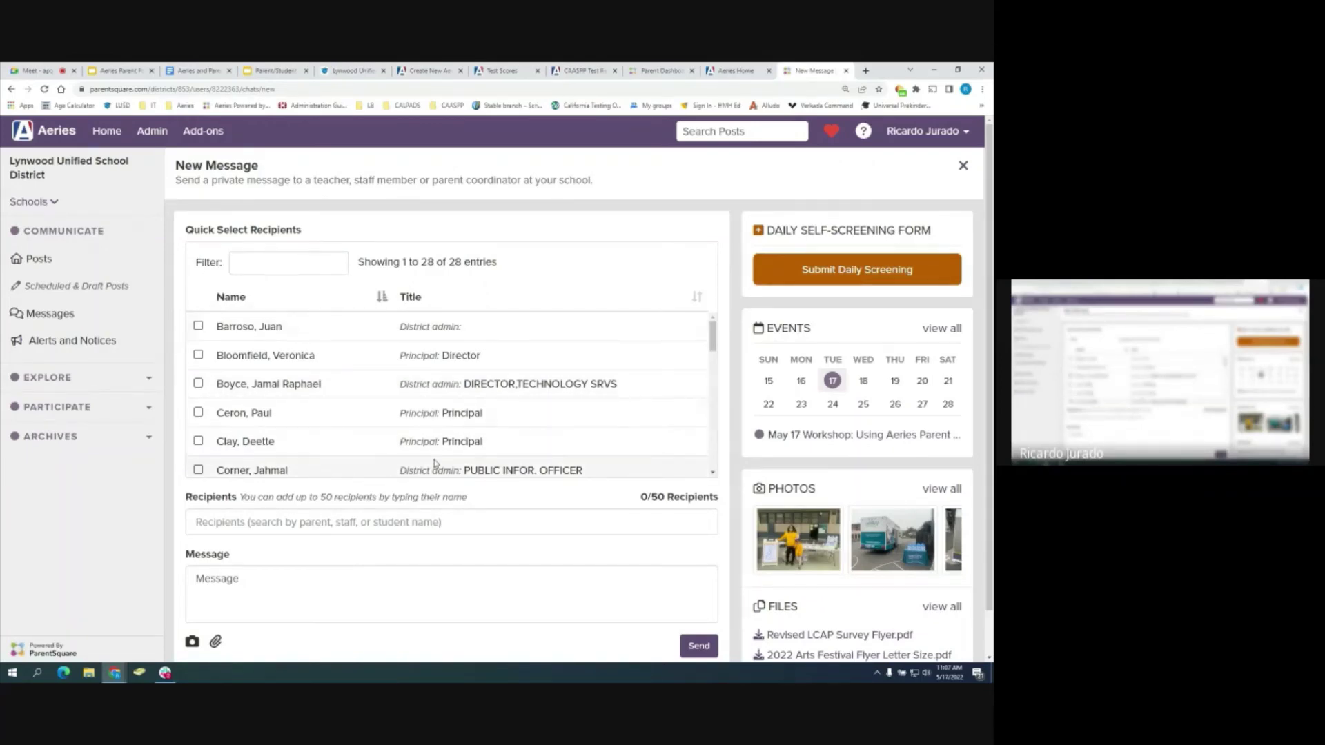
left_click(677, 69)
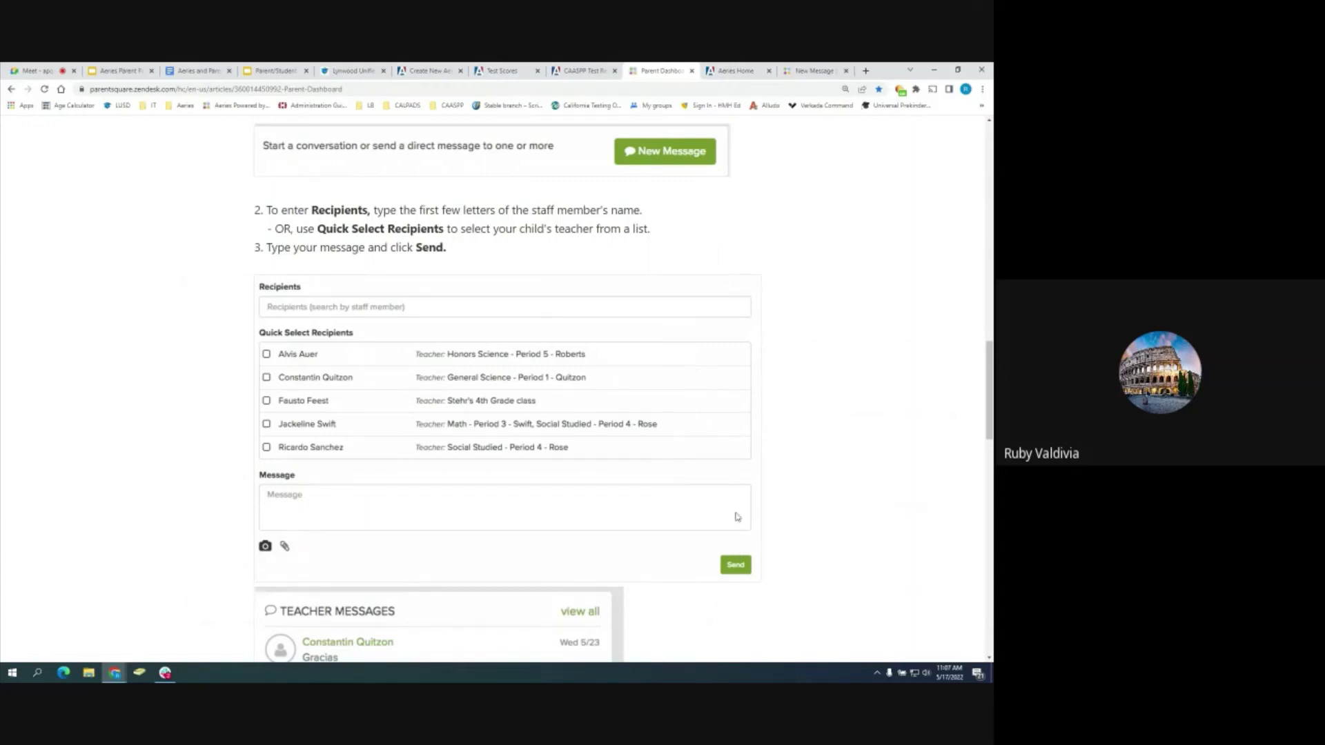
left_click(804, 74)
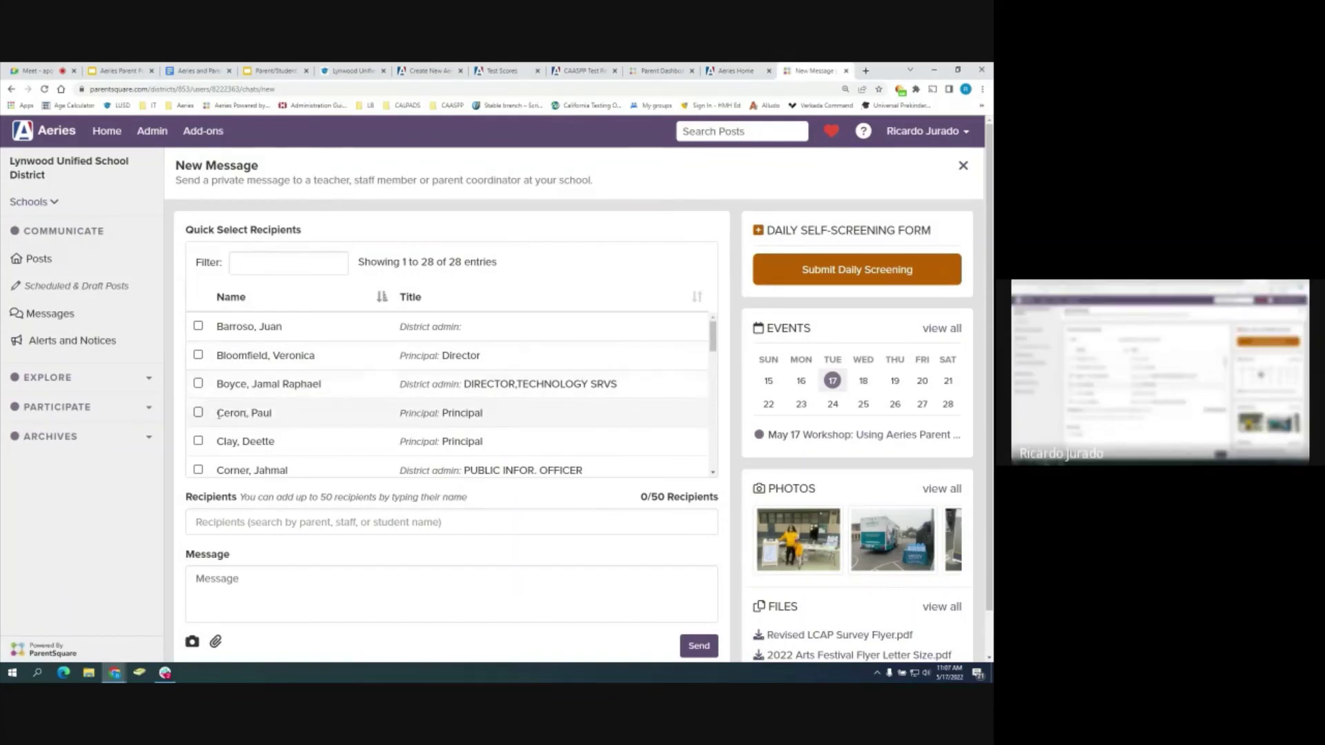
Add three principals and the technology services director as recipients of the new message and set it to Group Message
left_click(198, 412)
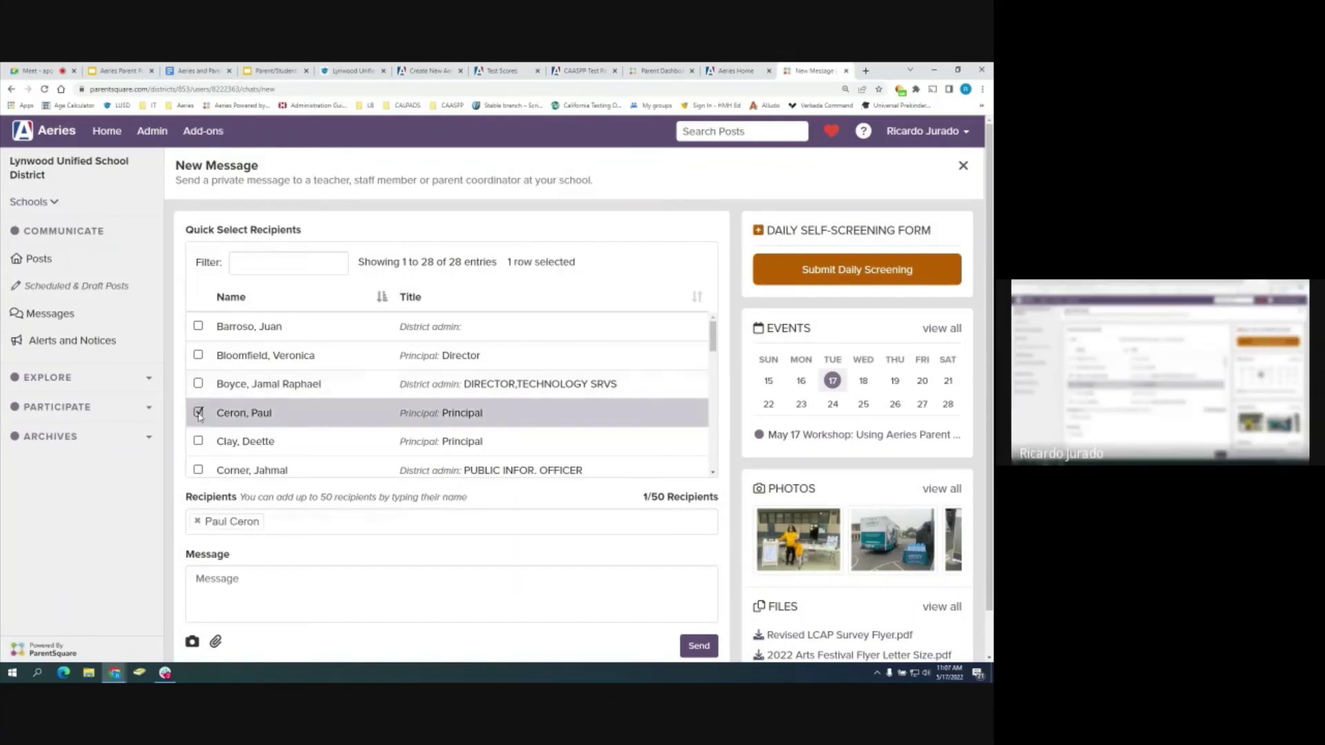
left_click(235, 579)
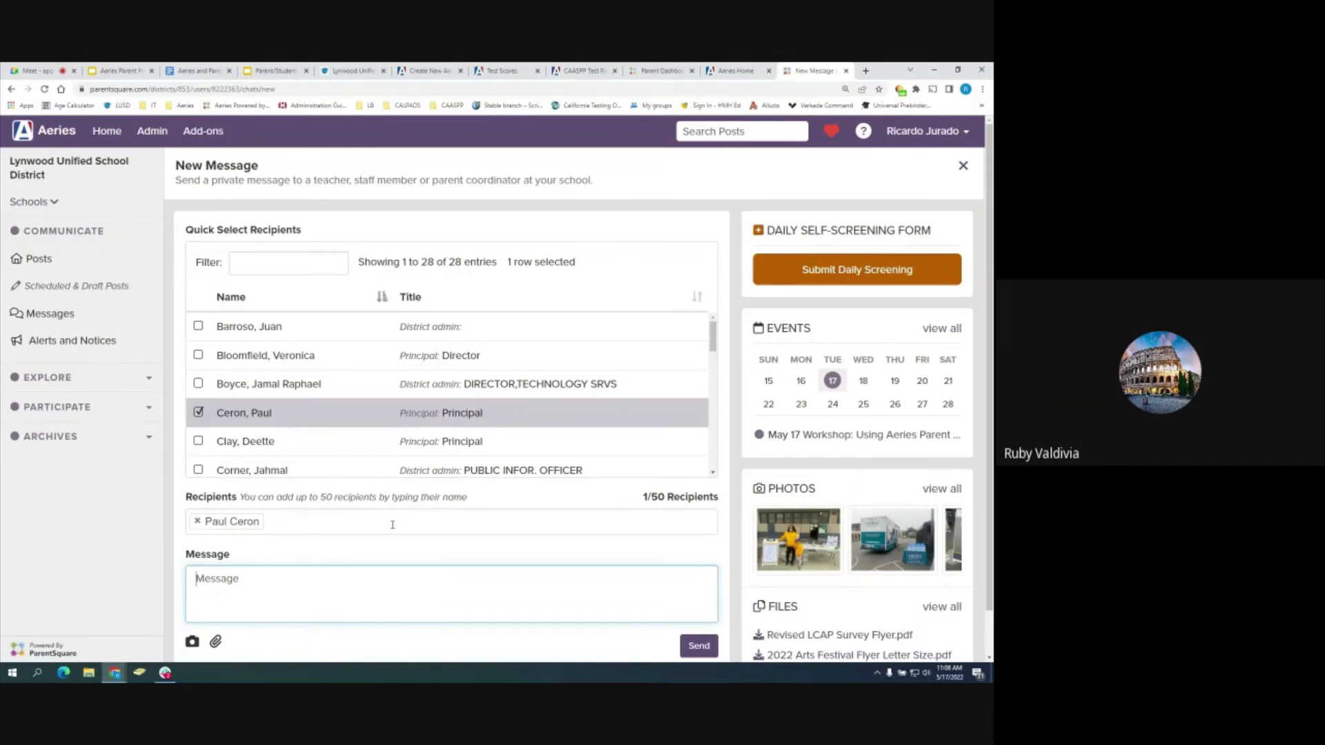
scroll(408, 509, "down", 1)
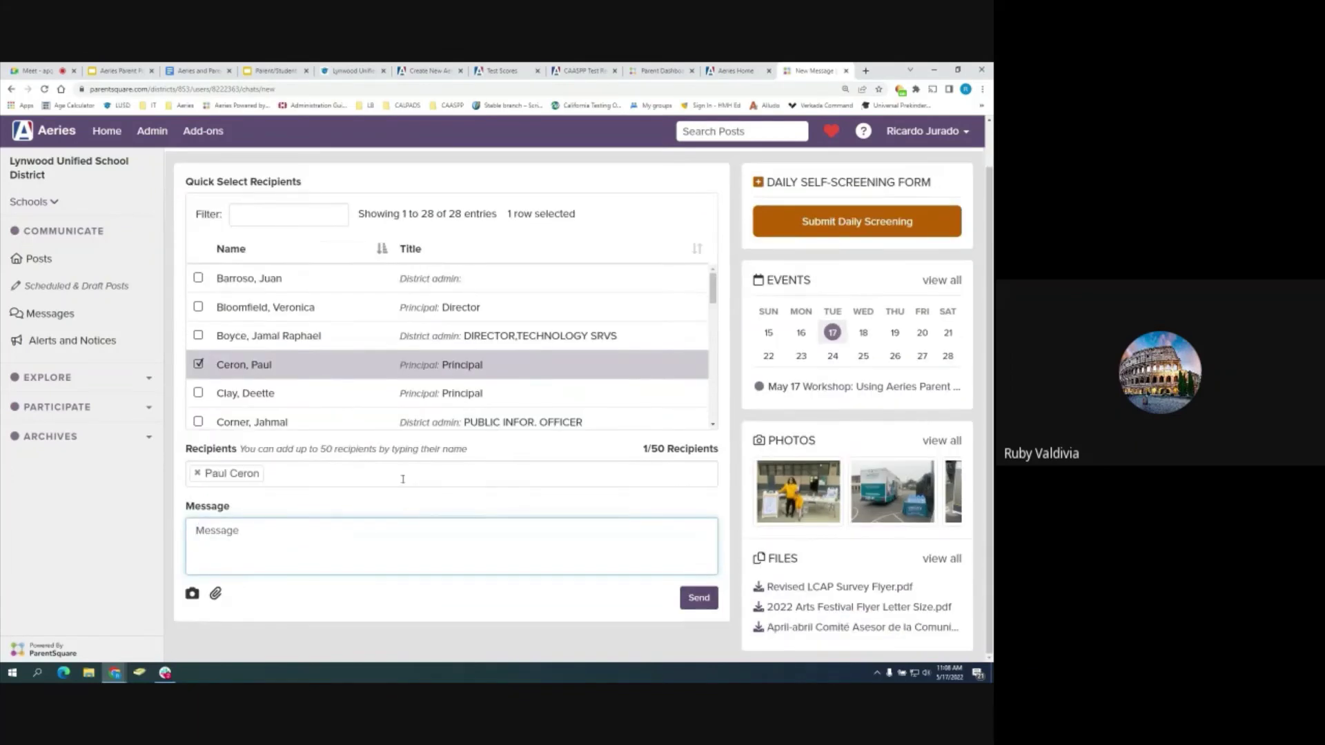
left_click(199, 393)
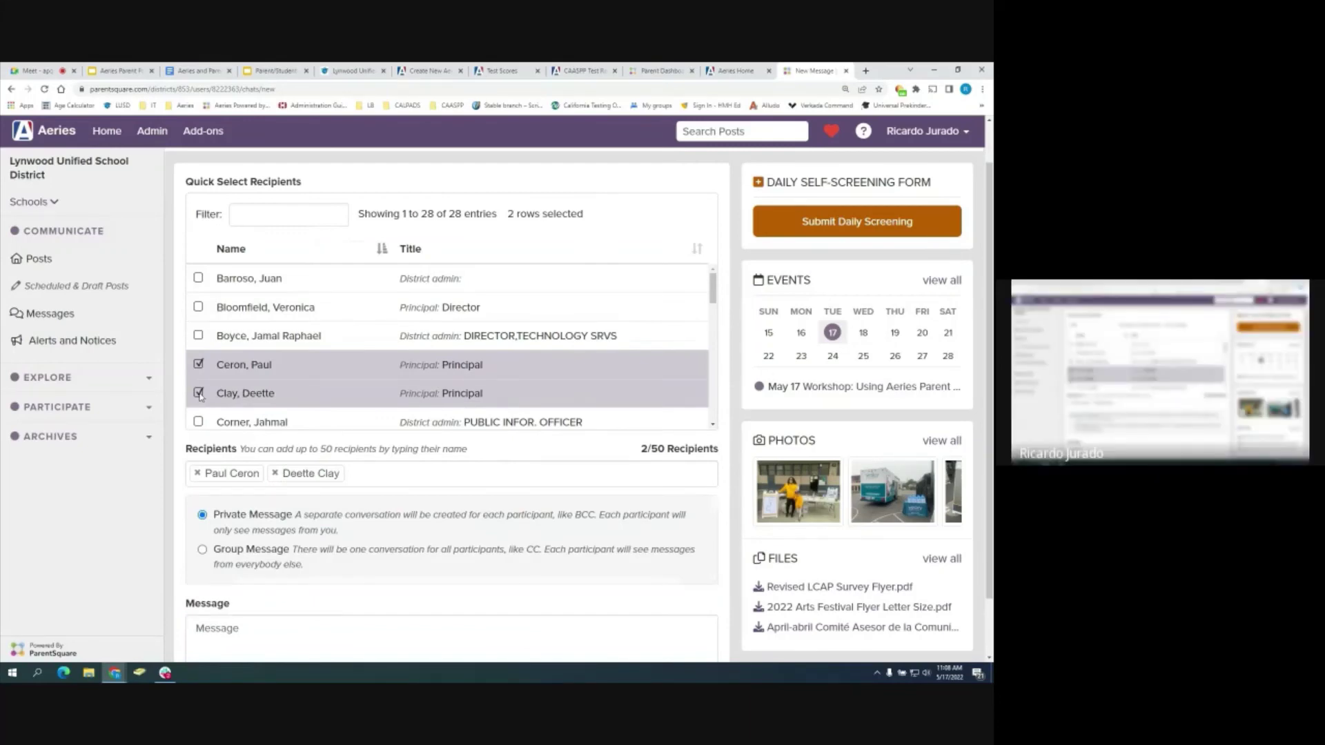
left_click(200, 336)
left_click(199, 307)
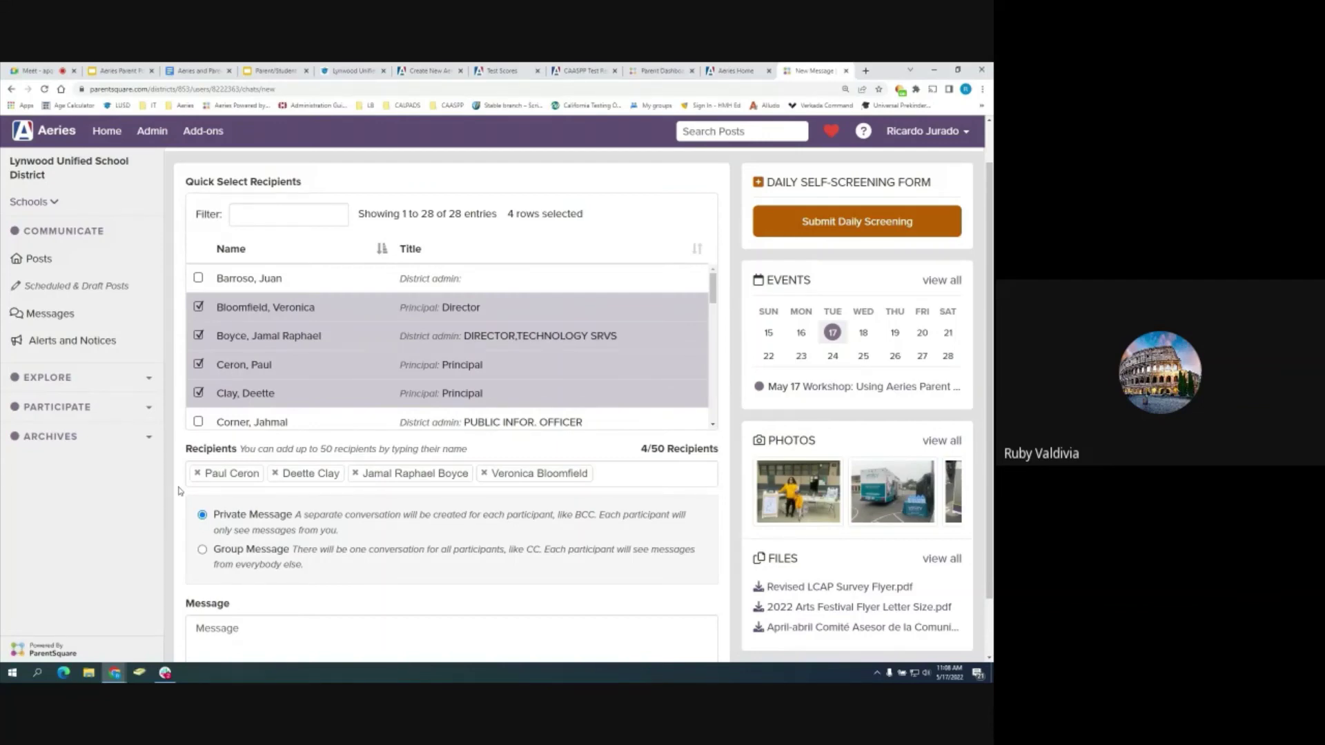
scroll(178, 490, "down", 1)
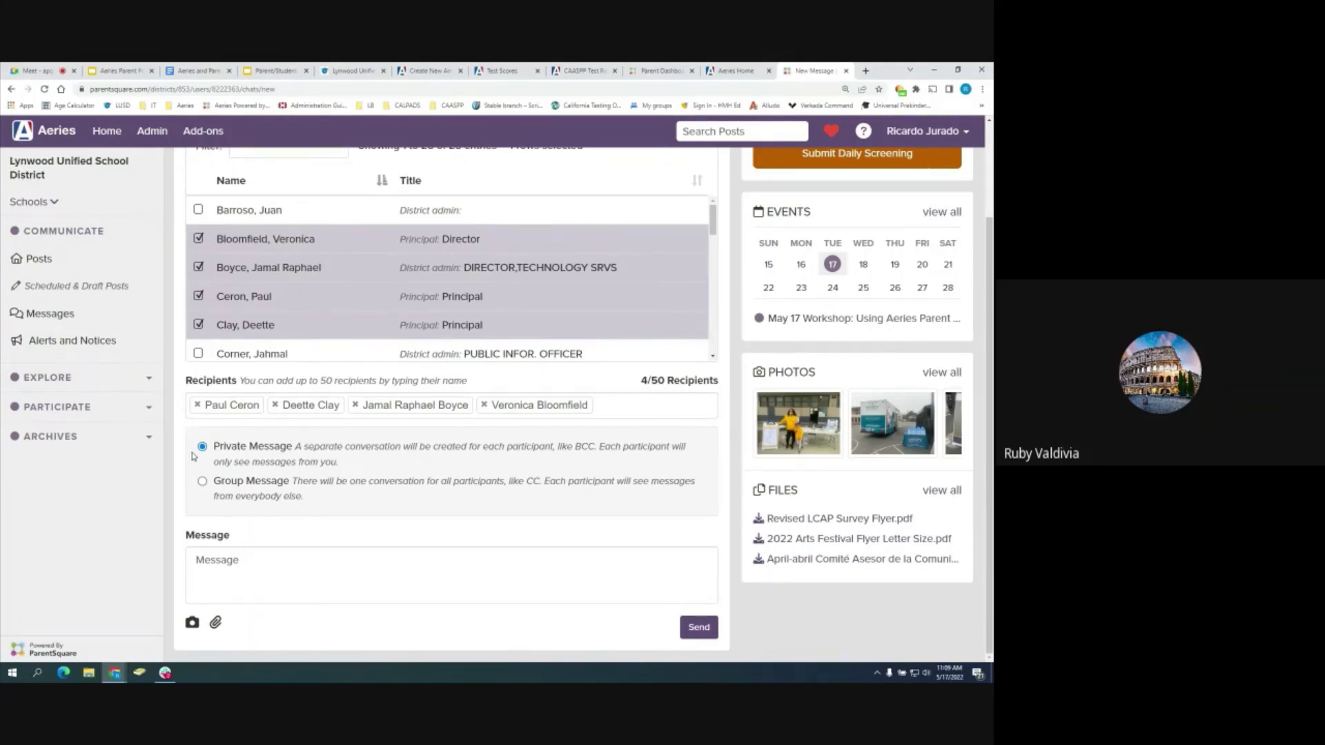
left_click(189, 482)
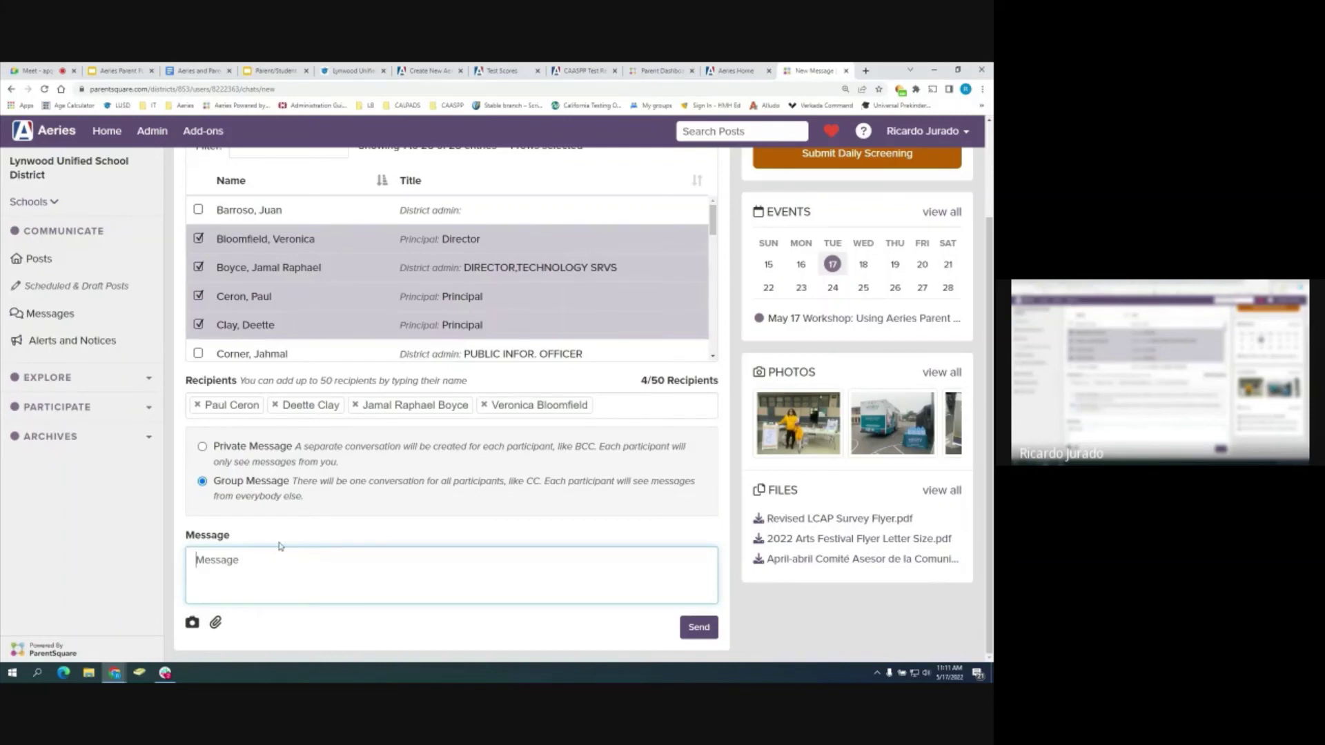
Remove two principals and the technology services director from the recipients and leave the draft for the district home page
scroll(242, 483, "up", 2)
left_click(198, 441)
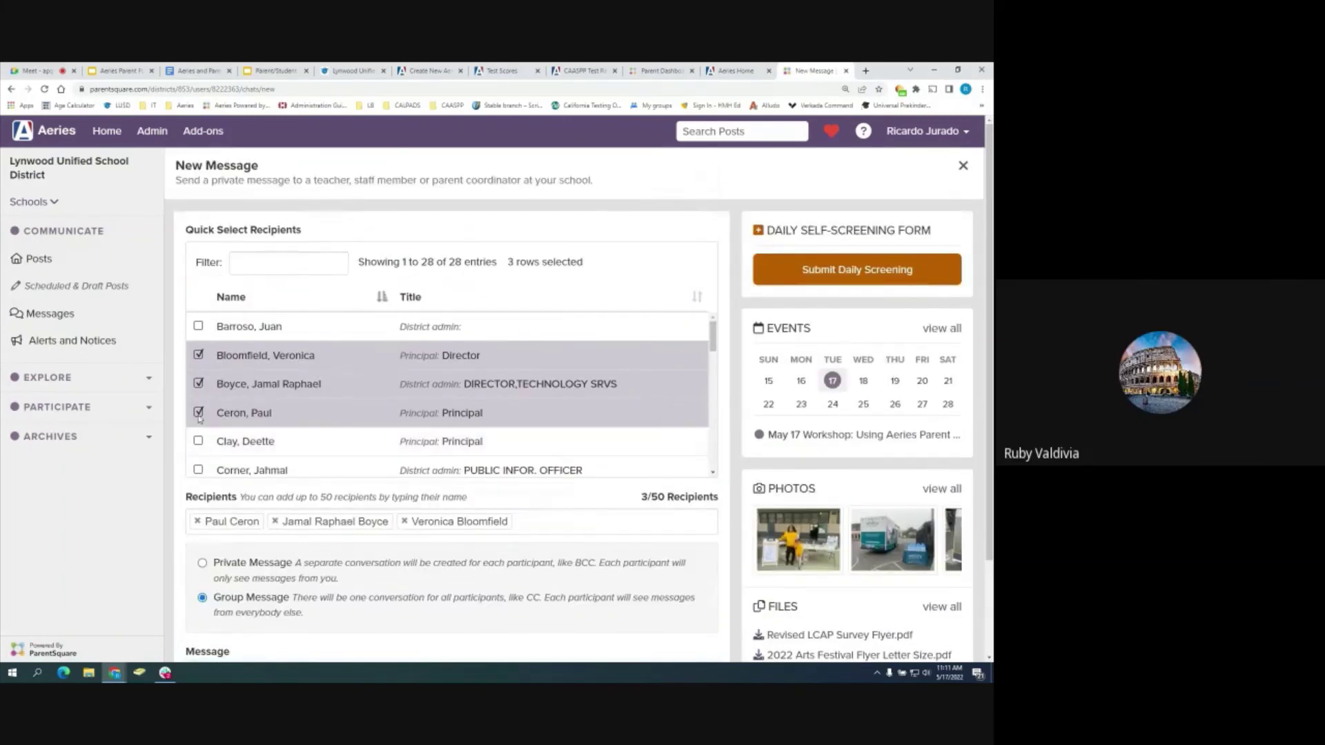
left_click(198, 412)
left_click(199, 384)
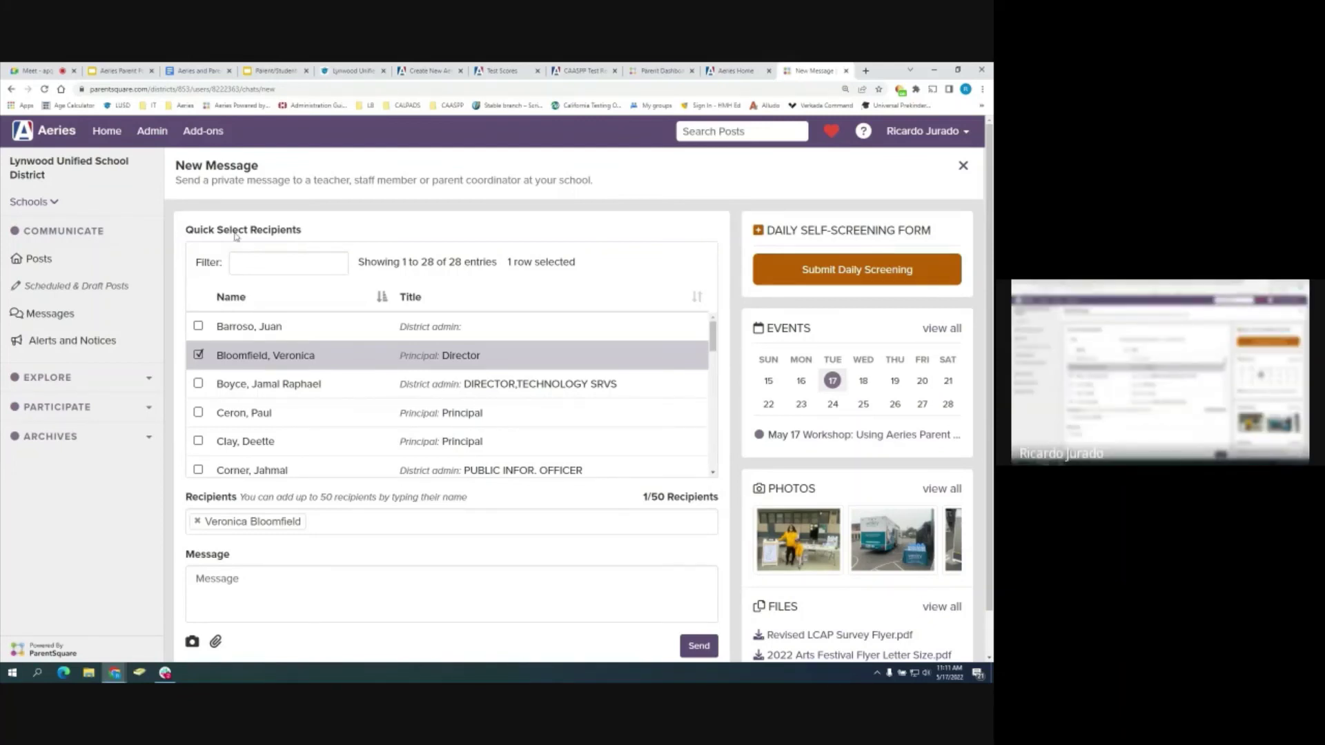
left_click(110, 132)
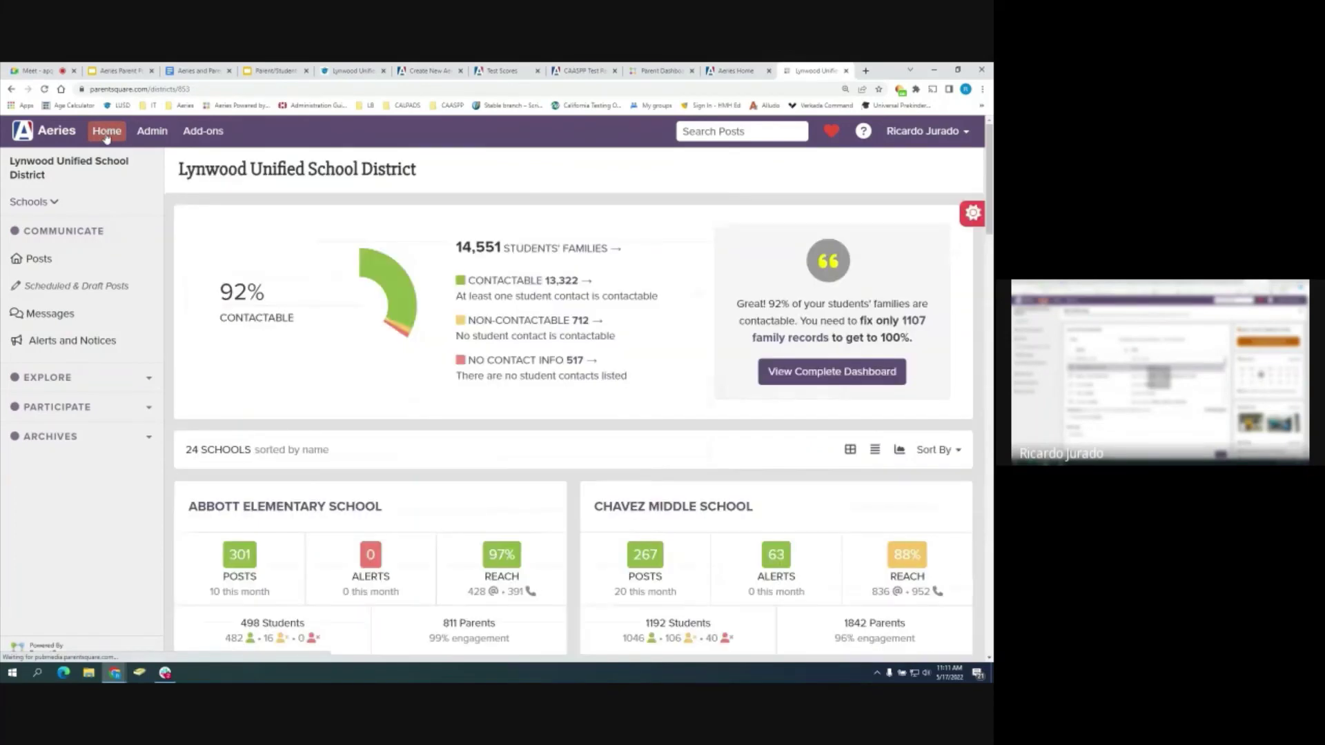
Reopen the Messages page and revisit the account's language settings
left_click(84, 315)
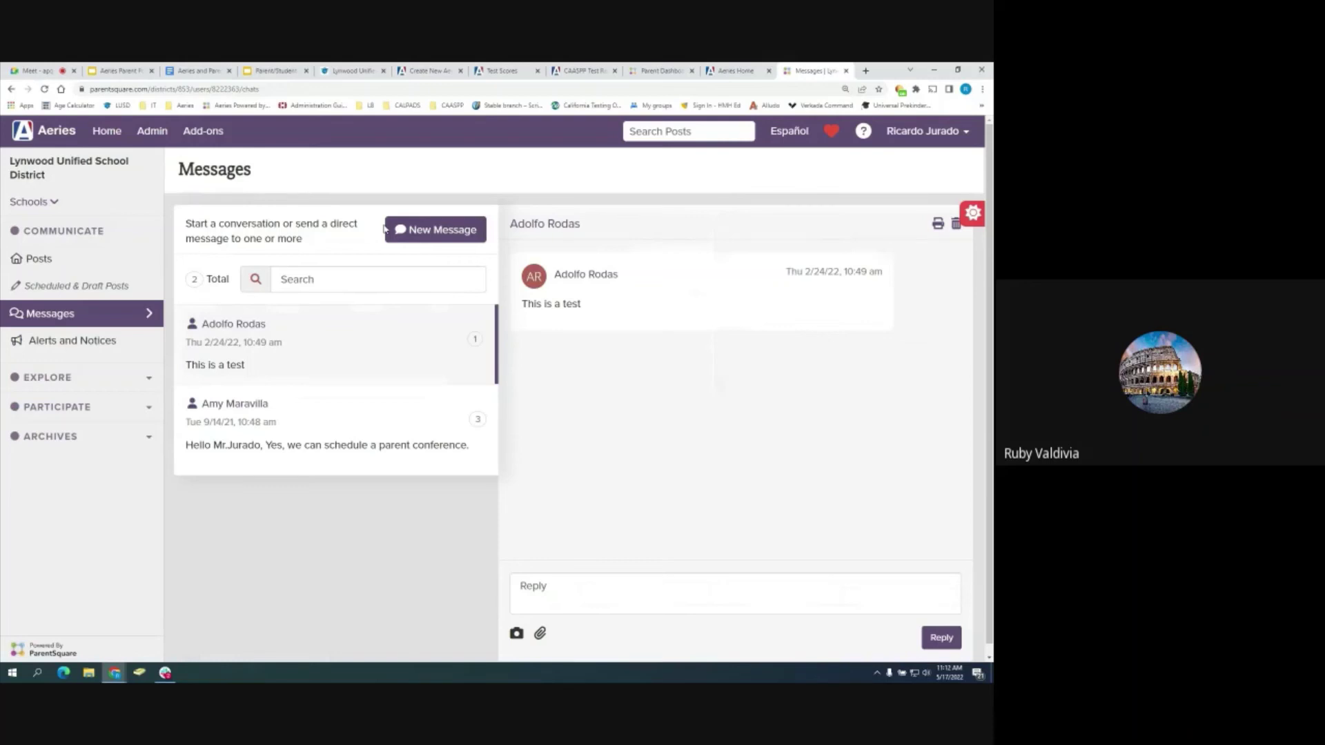
left_click(932, 132)
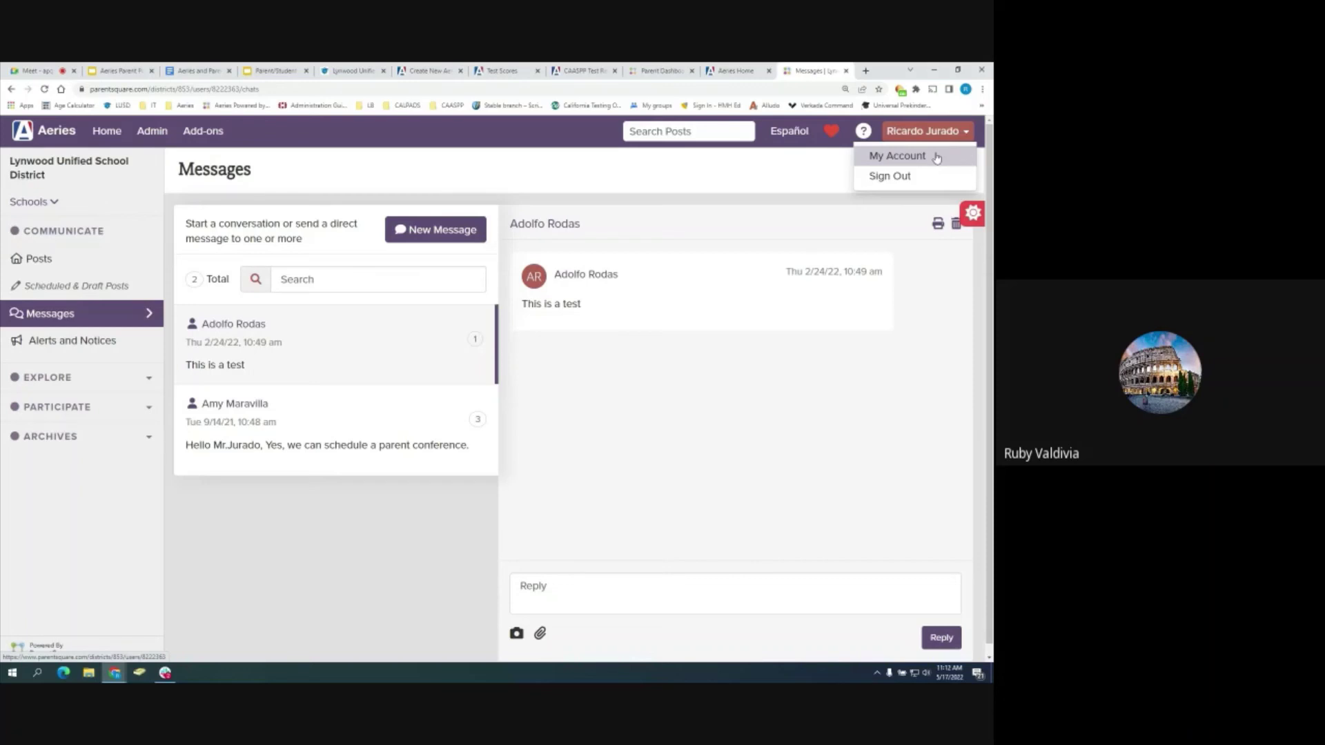
left_click(936, 156)
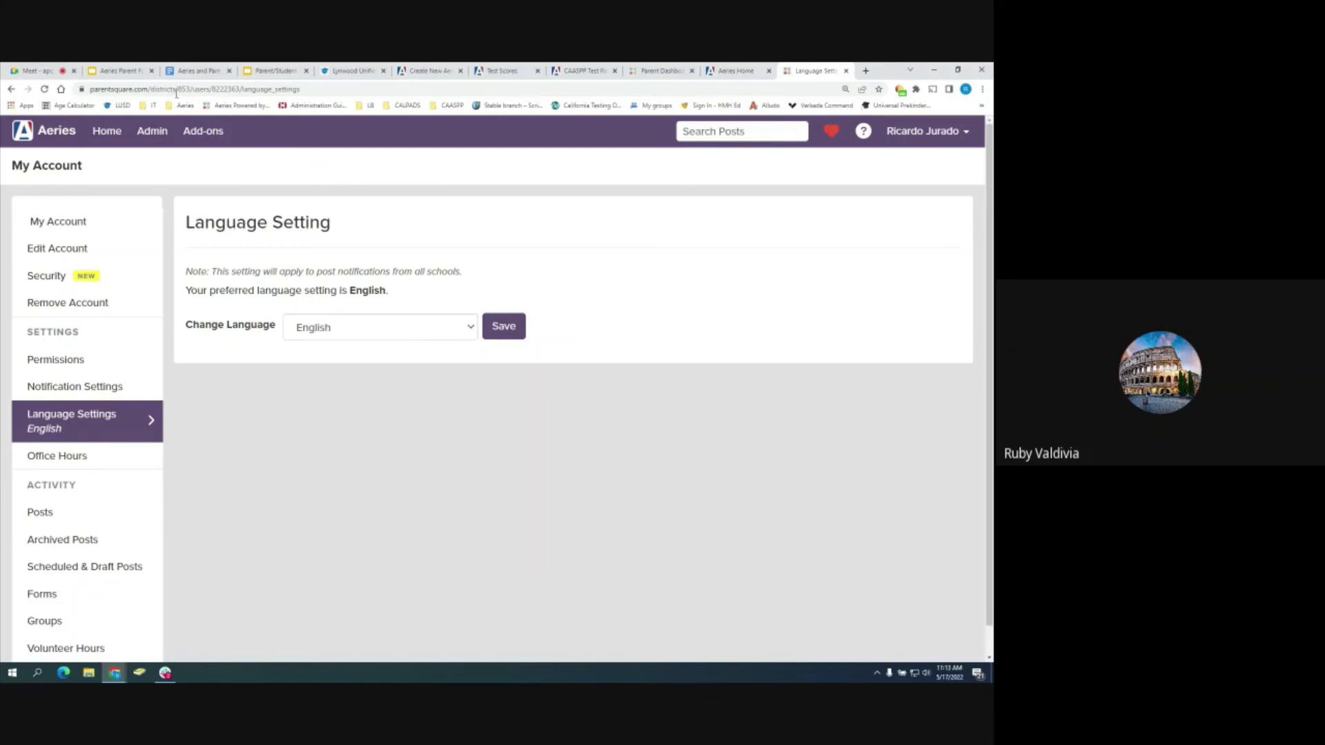
Switch to the Aeries and ParentSquare Resources document and view the English and Spanish resource links at its beginning
left_click(125, 72)
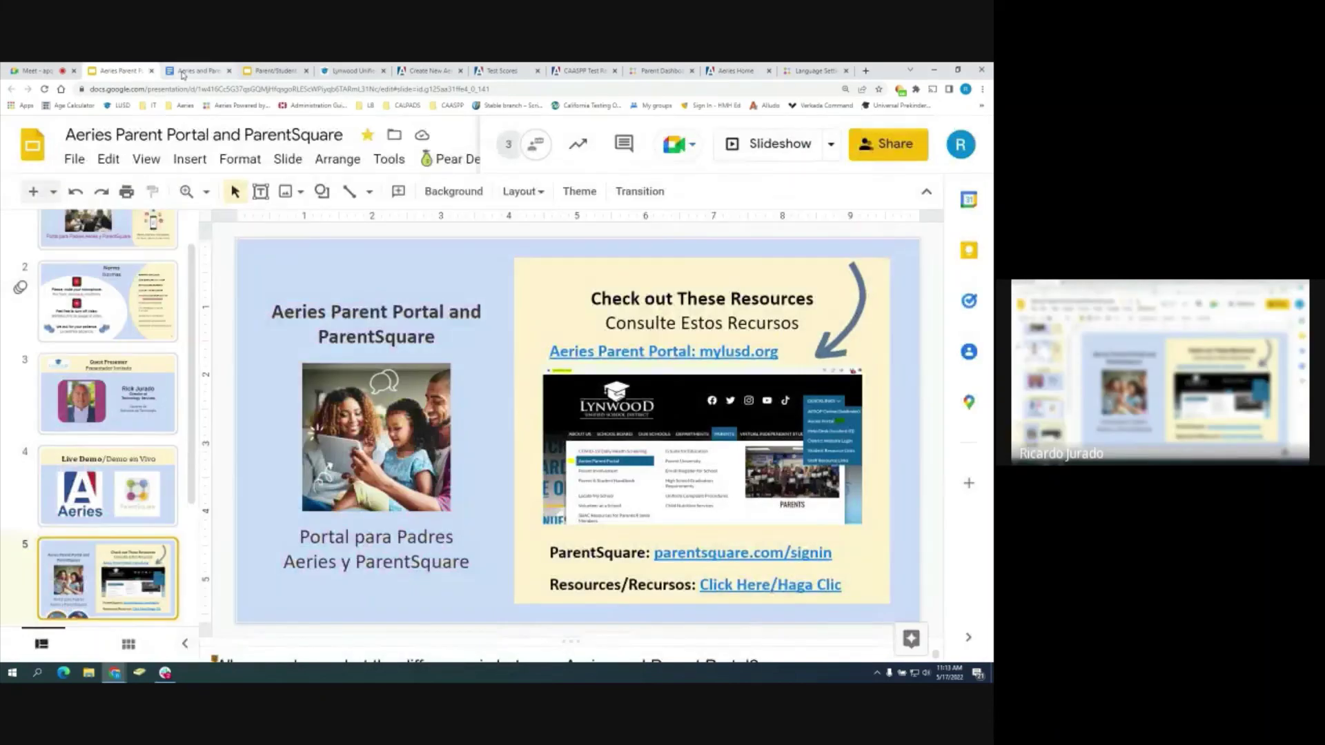
left_click(183, 74)
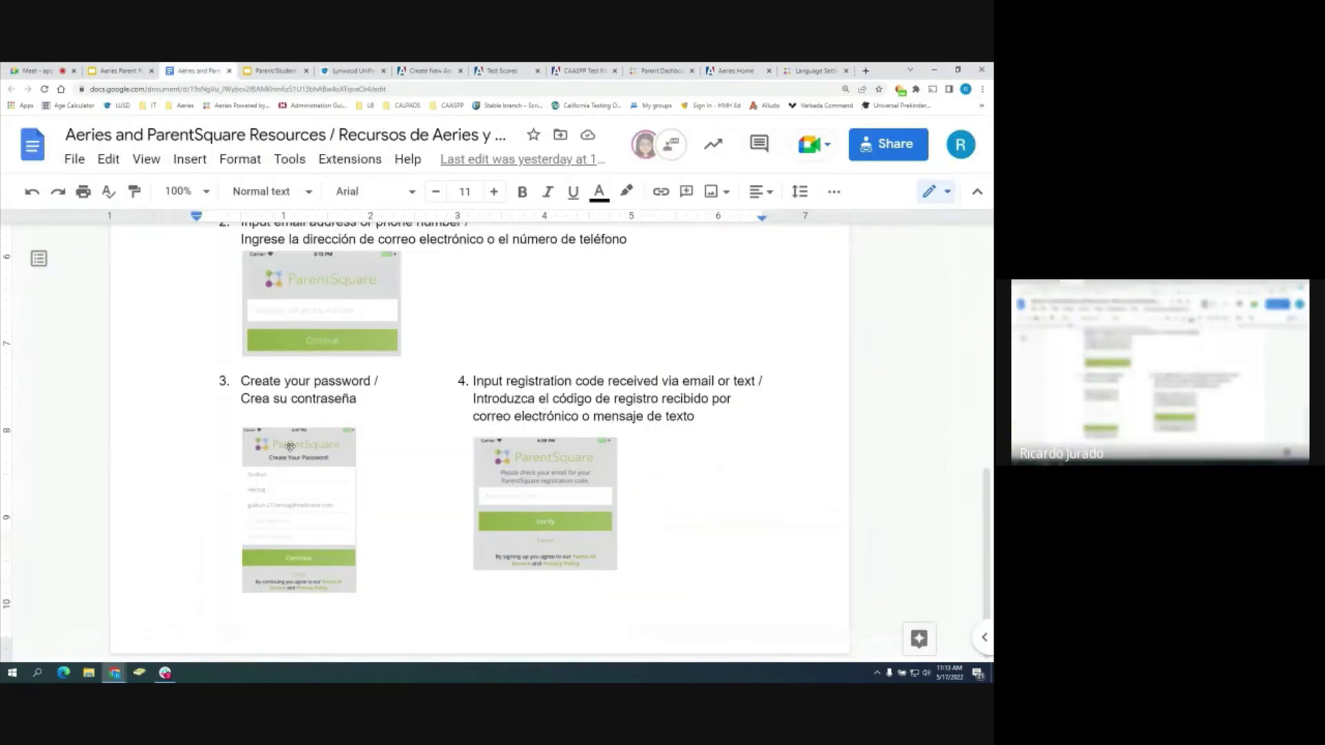
scroll(416, 381, "up", 4)
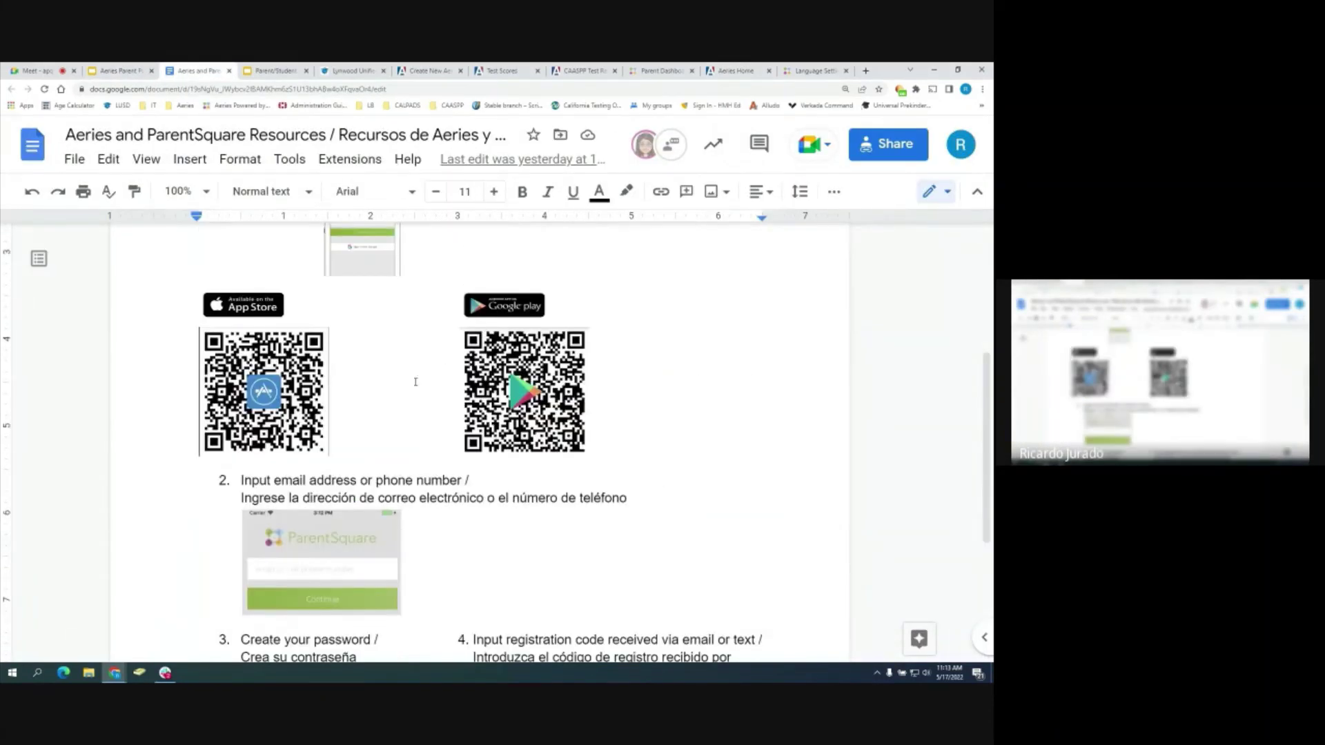
scroll(415, 382, "up", 5)
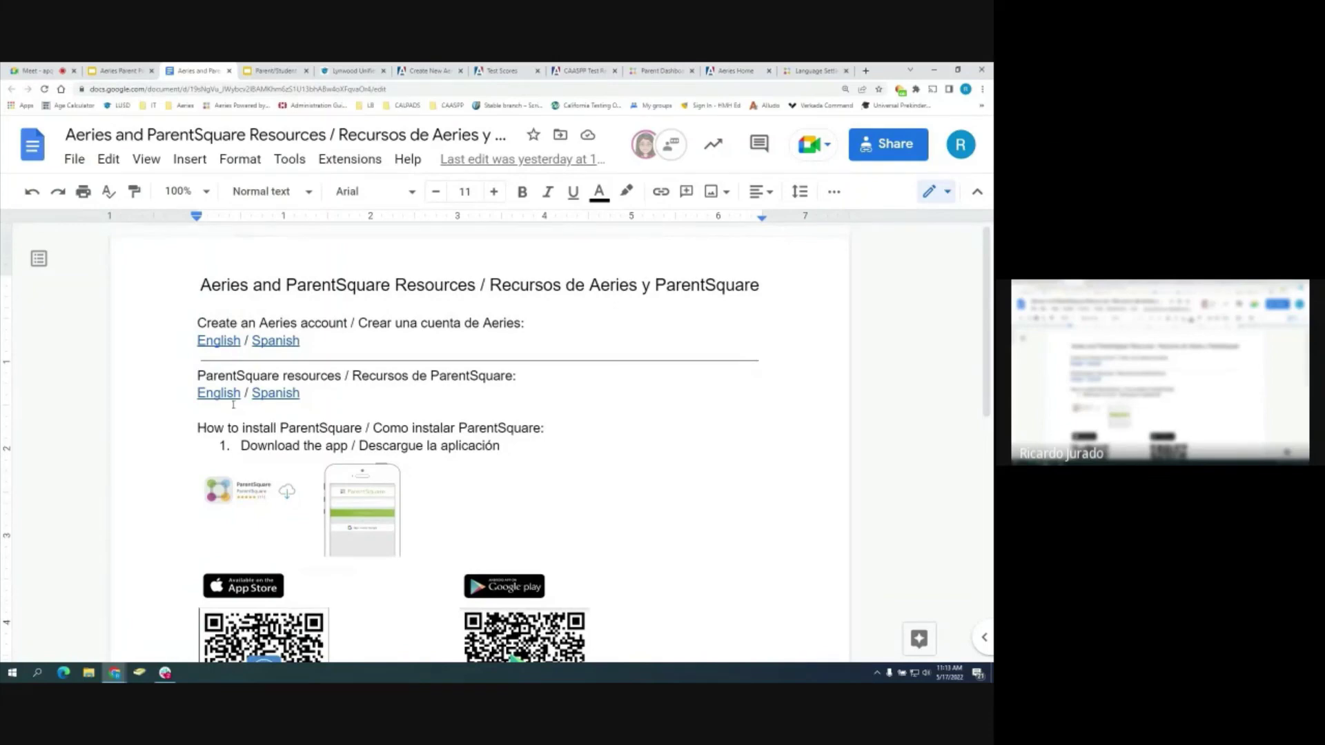